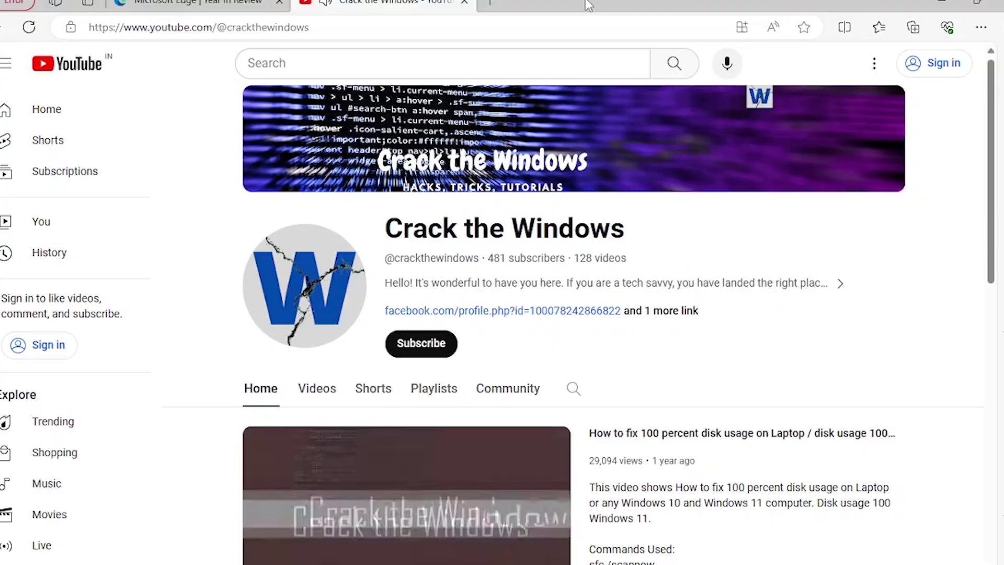
Shake the Edge YouTube window to minimise the other windows, then shake it again to restore them
drag(588, 5, 570, 32)
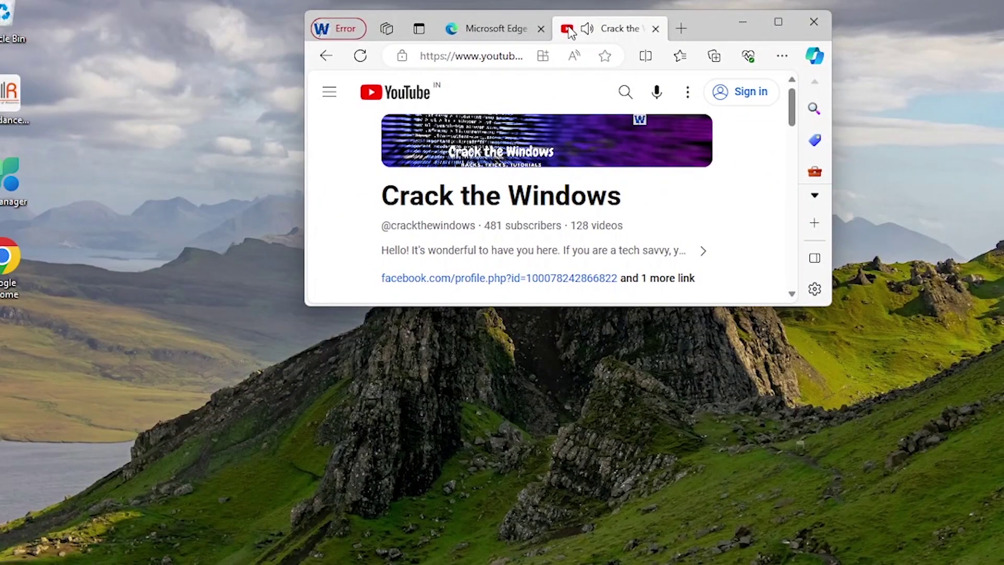
drag(707, 22, 751, 65)
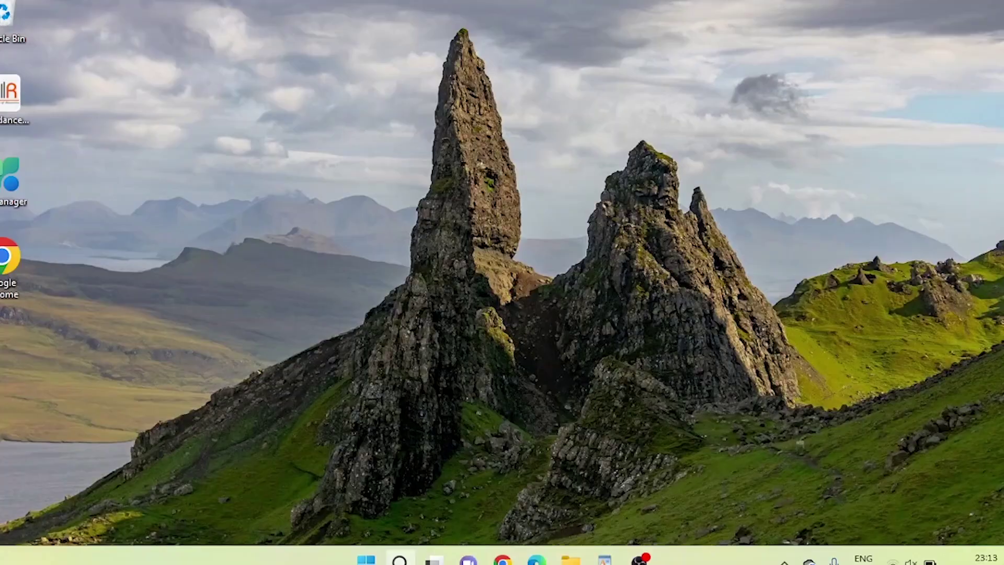
Search for 'setting', launch the Settings app and go to the System page
key(super+s)
text(se)
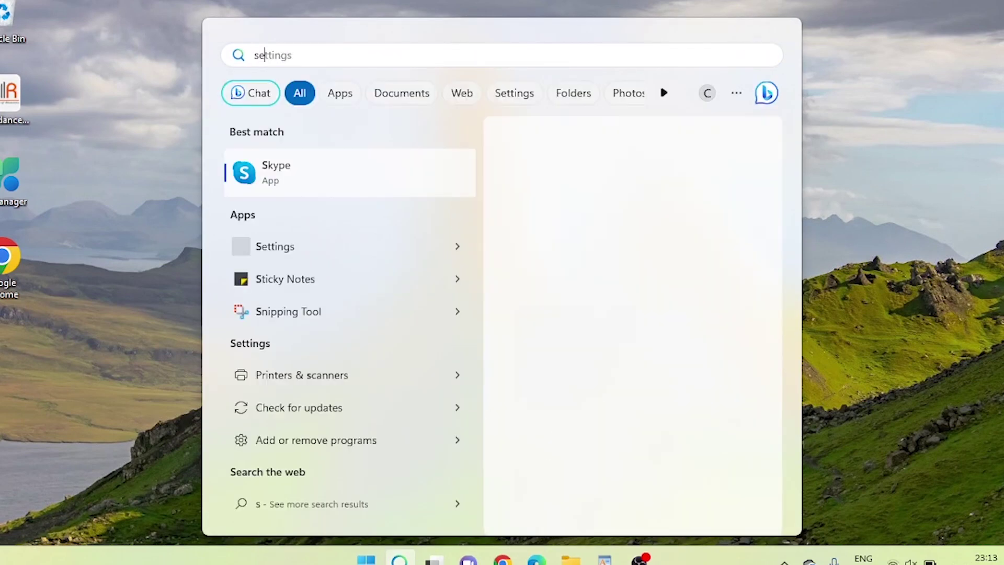
text(tting)
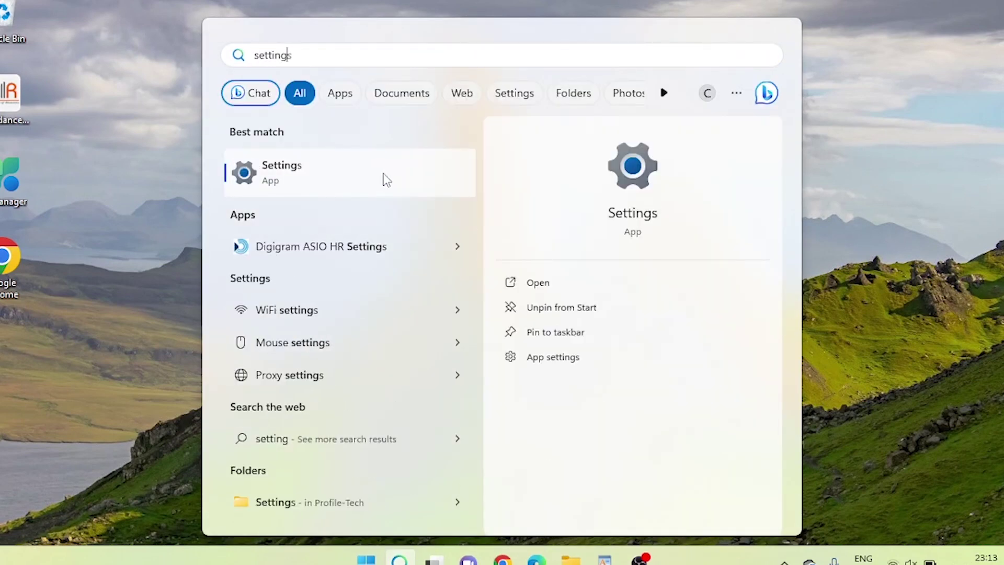
click(384, 178)
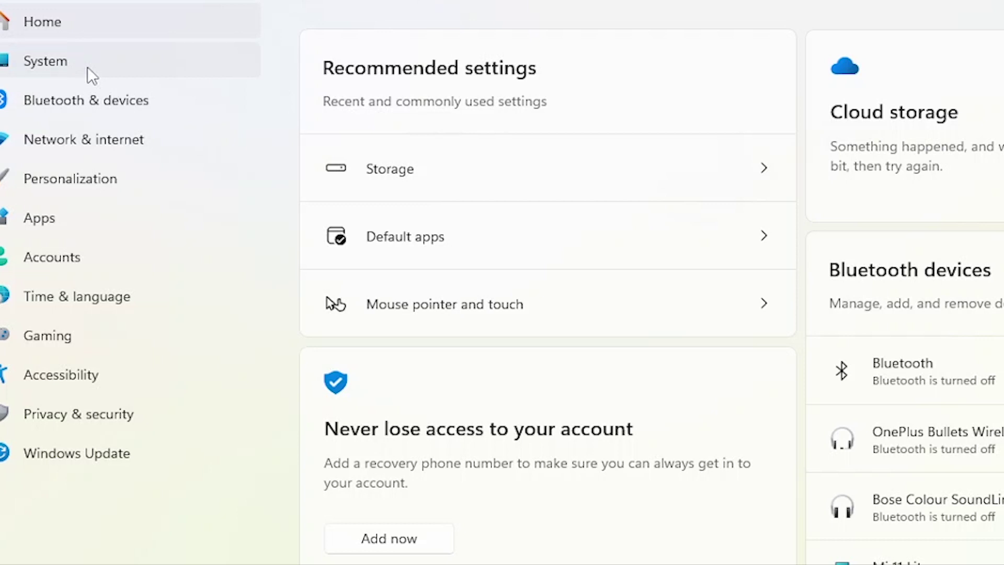
click(87, 67)
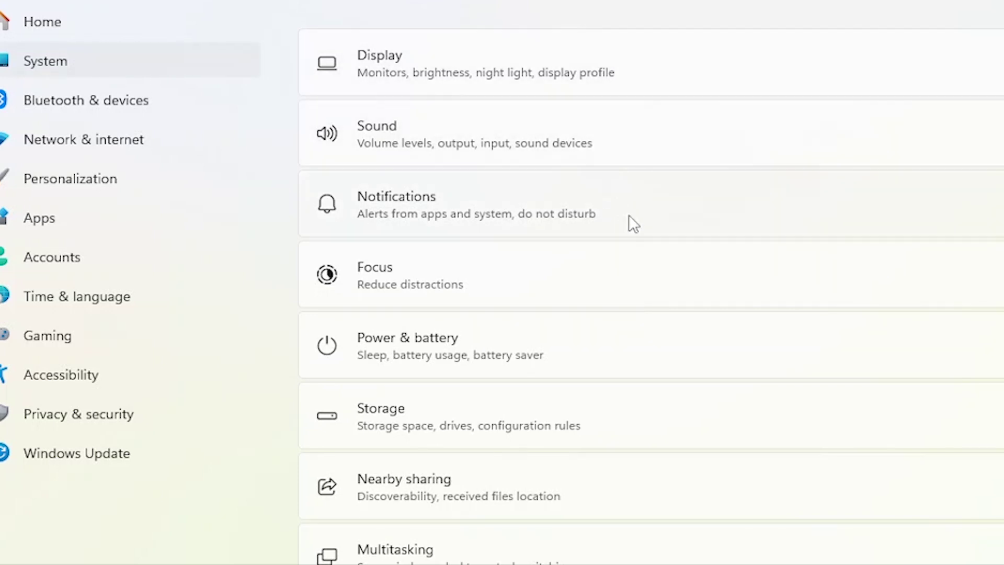
Switch Title bar window shake from Off to On in the Multitasking settings
scroll(628, 214, down, 5)
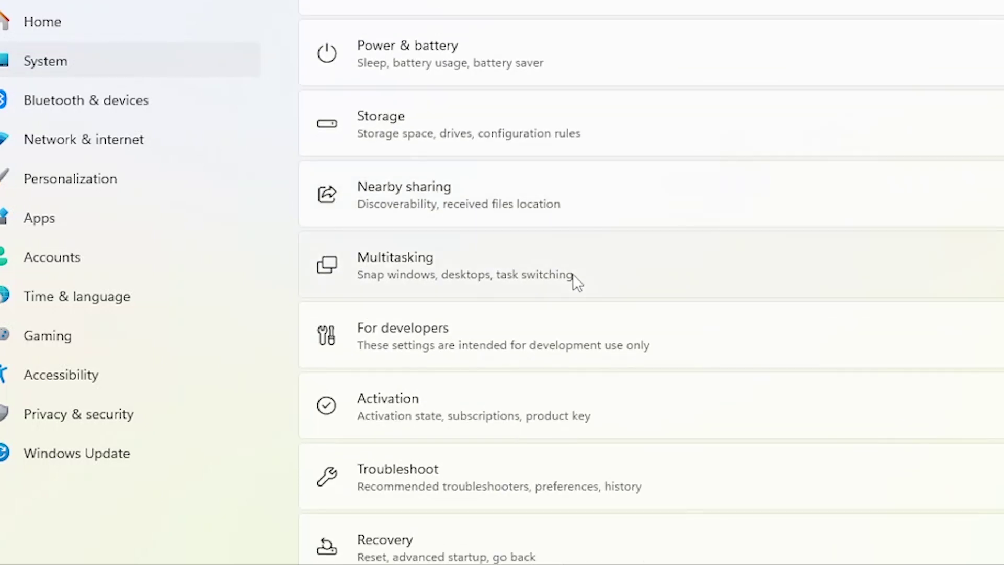
click(573, 274)
scroll(572, 274, down, 5)
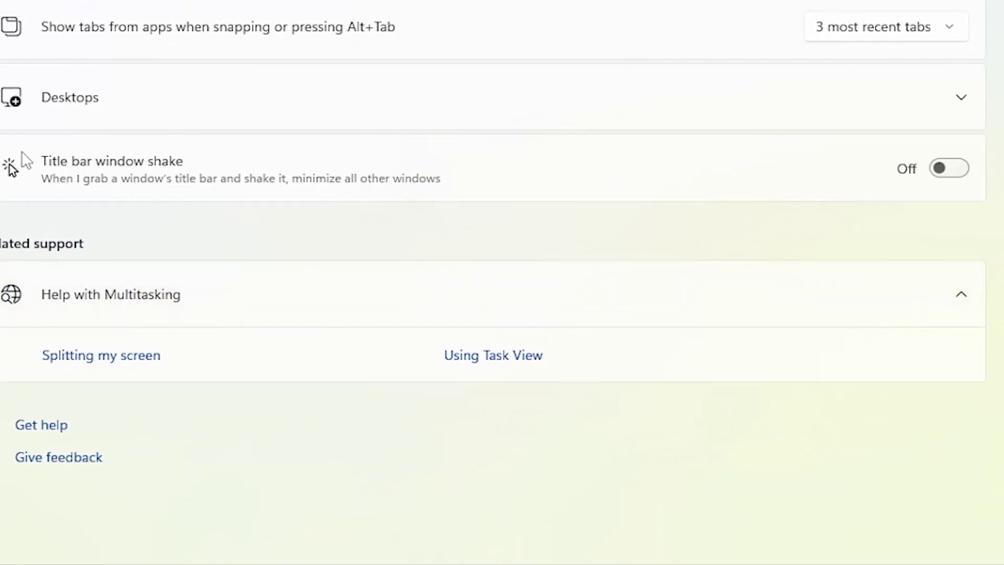
click(964, 168)
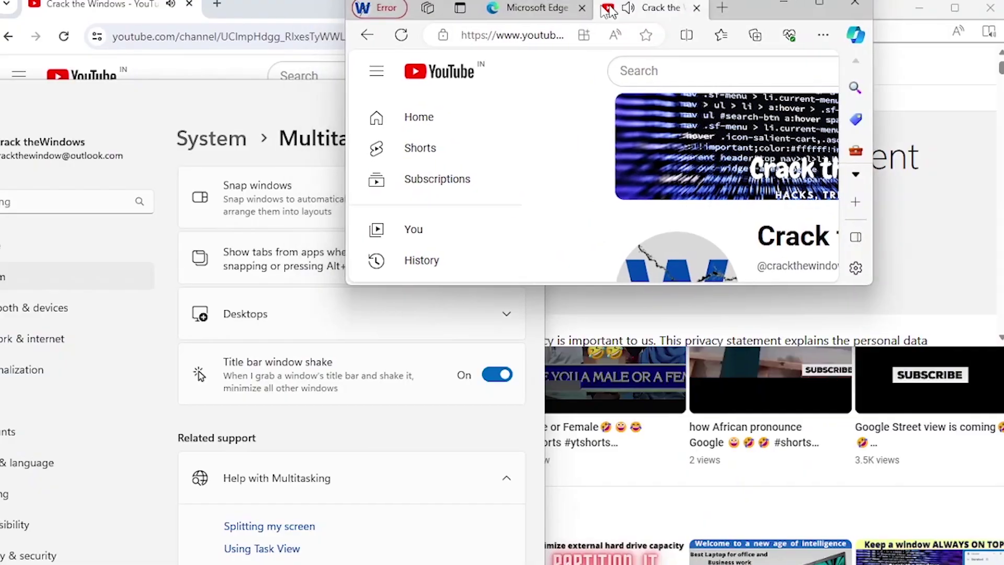
Shake the Edge window twice to minimise and then restore the other open windows
drag(608, 11, 737, 59)
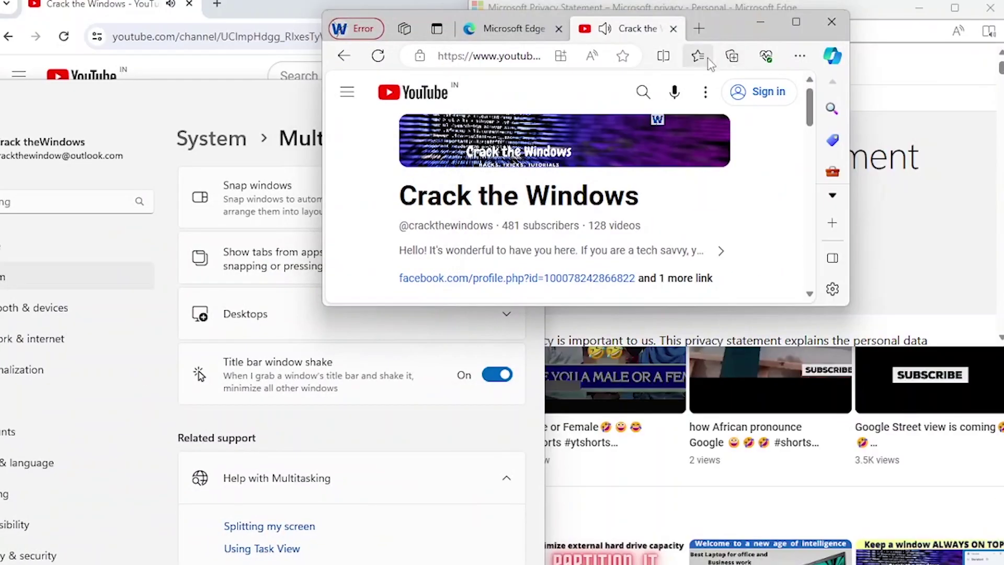
drag(723, 21, 791, 63)
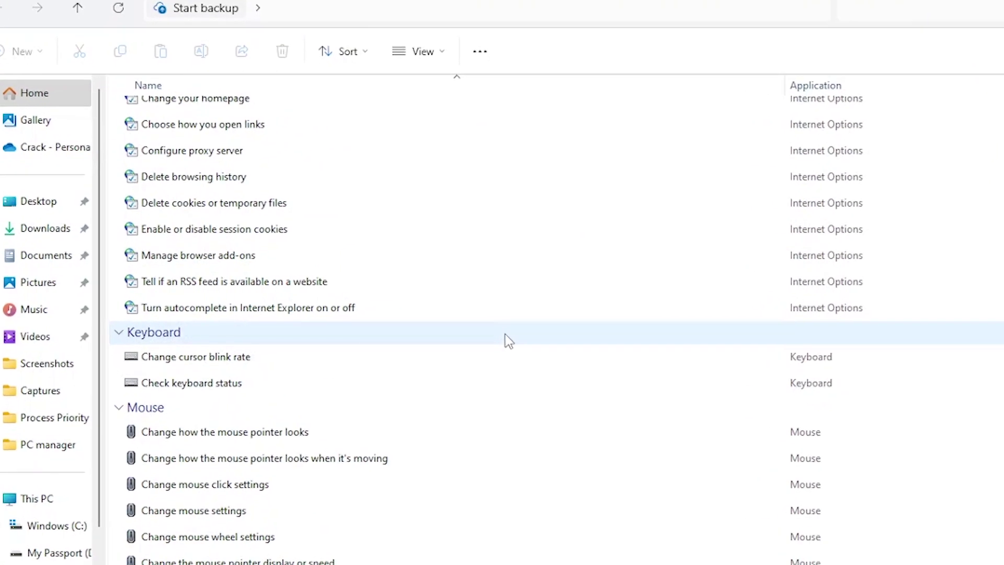
Scroll the GodMode folder list from Internet Options down to the User Accounts section
scroll(526, 343, down, 7)
scroll(562, 347, down, 3)
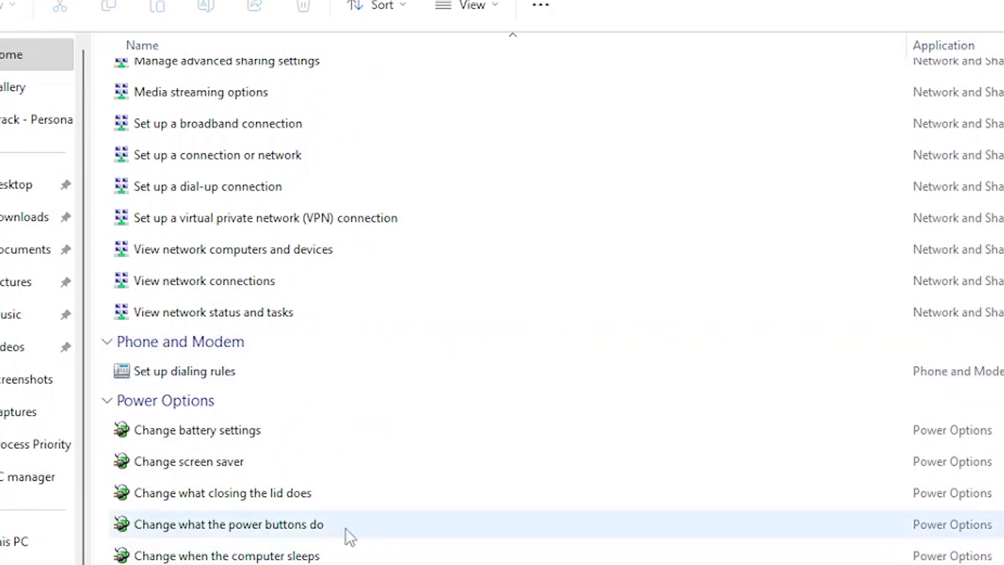
scroll(445, 482, down, 3)
scroll(578, 484, down, 5)
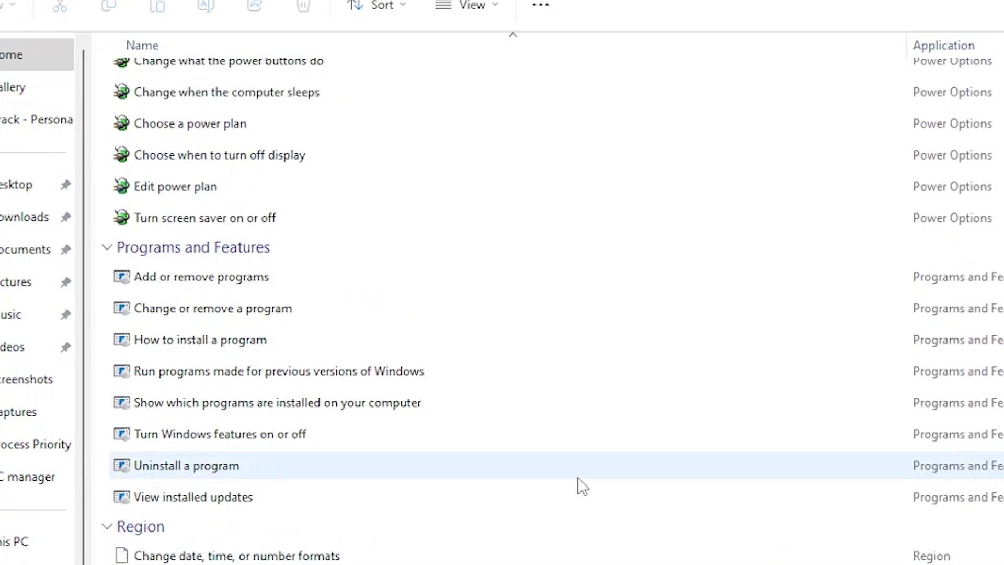
scroll(578, 478, down, 7)
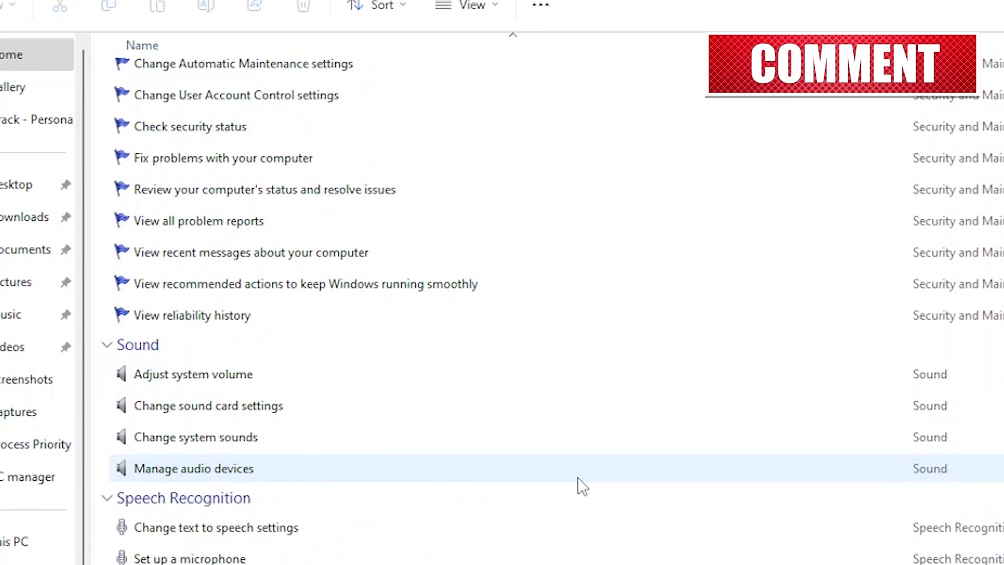
scroll(582, 487, down, 15)
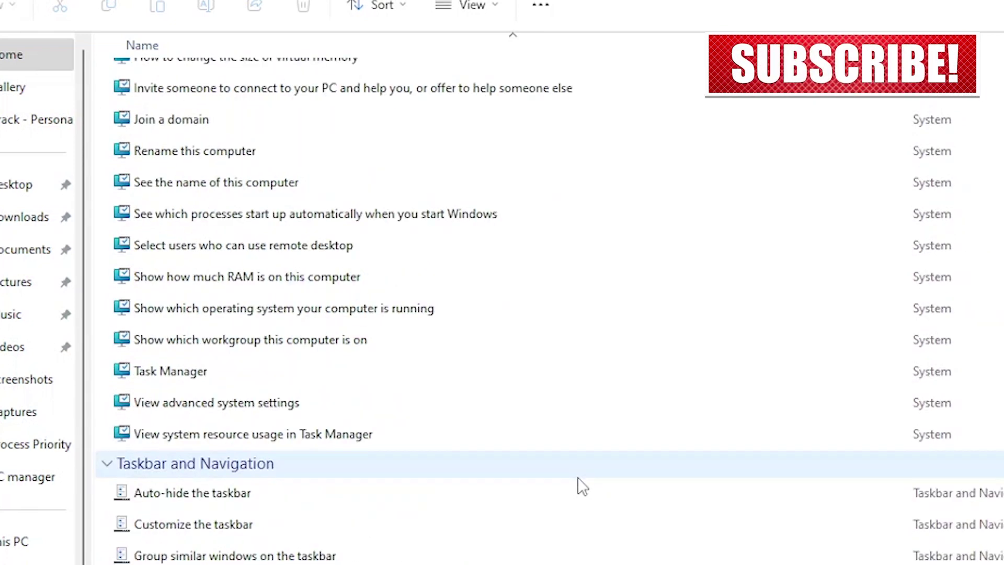
scroll(581, 486, down, 5)
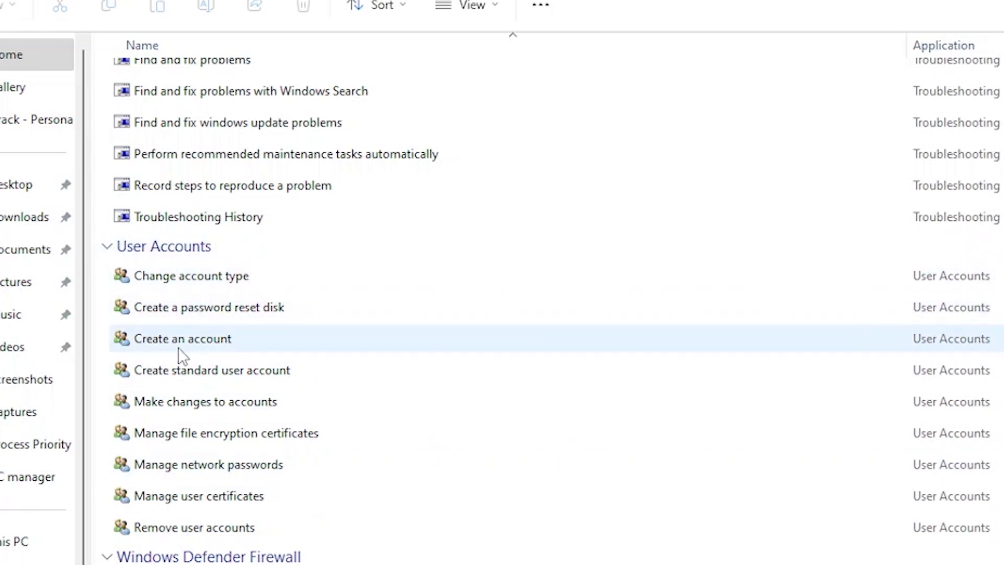
Select Create an account, then make a desktop folder named GodMode.{ED7BA470-8E54-465E-825C-99712043E01C}
click(213, 341)
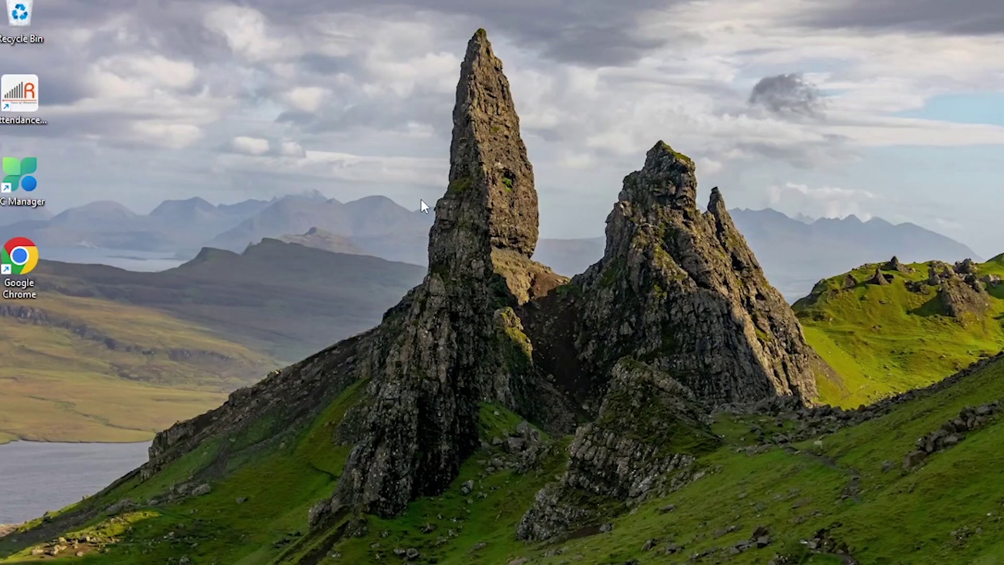
right_click(421, 200)
mouse_move(485, 301)
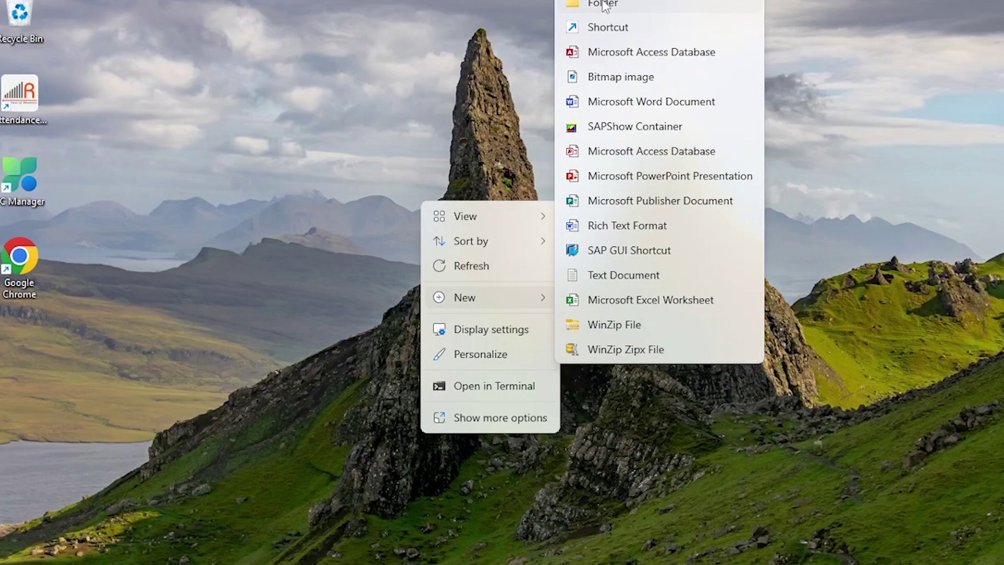
click(604, 4)
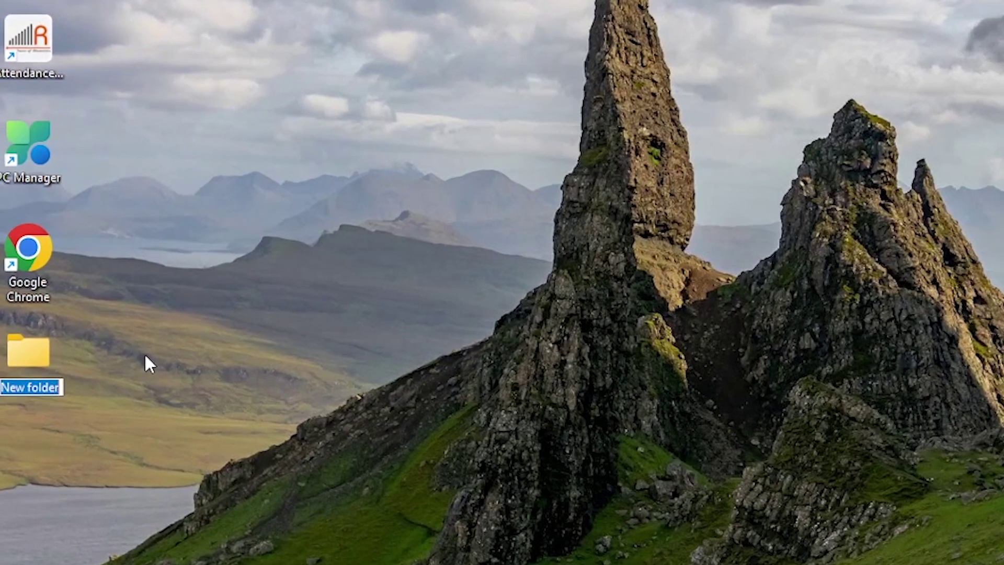
text(GodMode.{ED7BA470-8E54-465E-825C-99712043E01C})
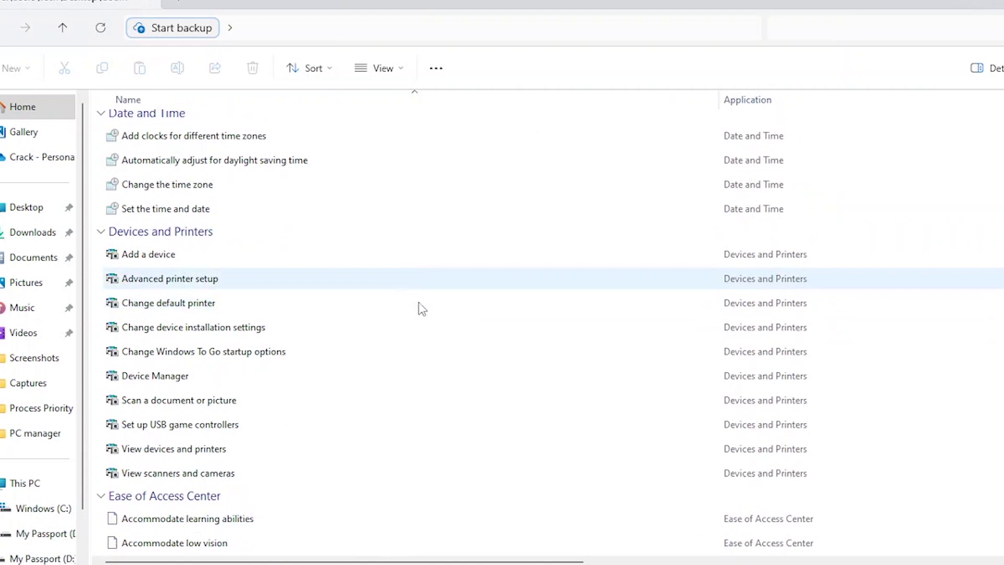
scroll(424, 311, down, 3)
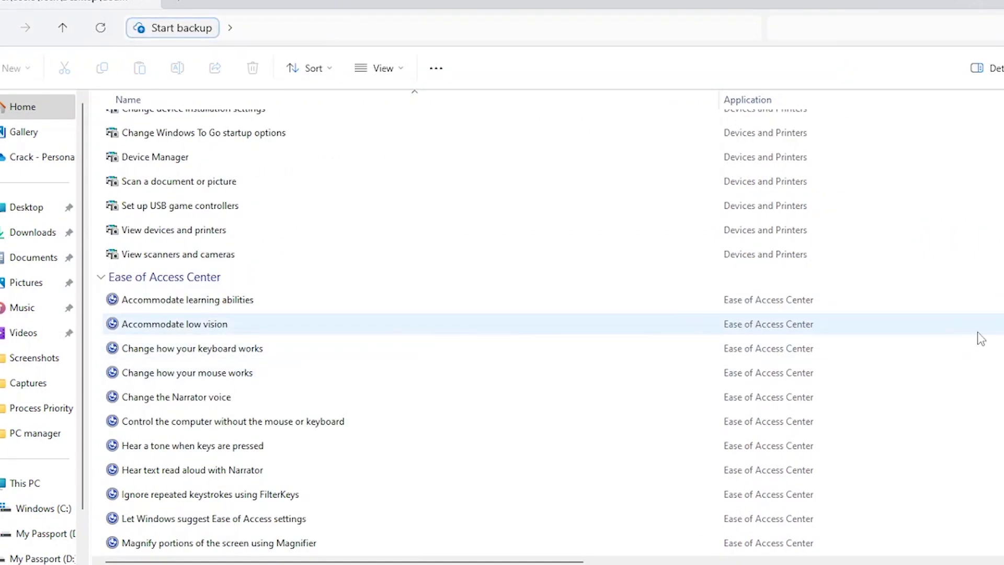
scroll(981, 338, down, 3)
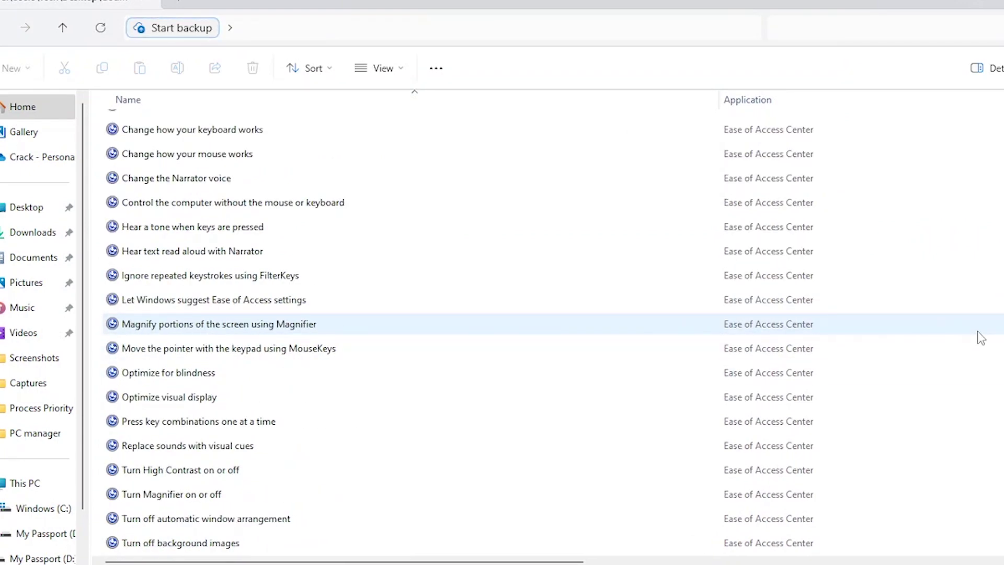
scroll(981, 337, up, 10)
scroll(463, 337, down, 4)
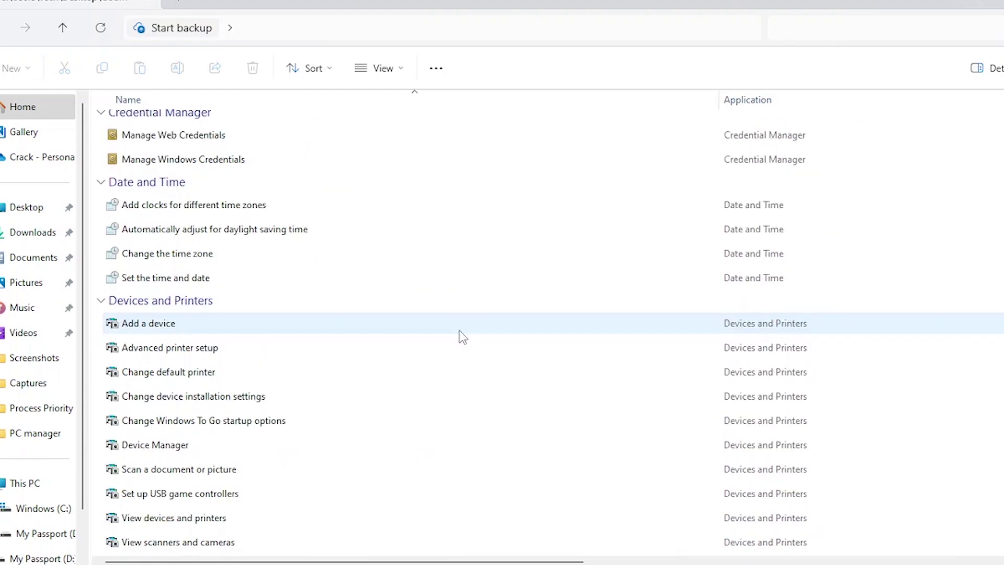
scroll(463, 337, down, 1)
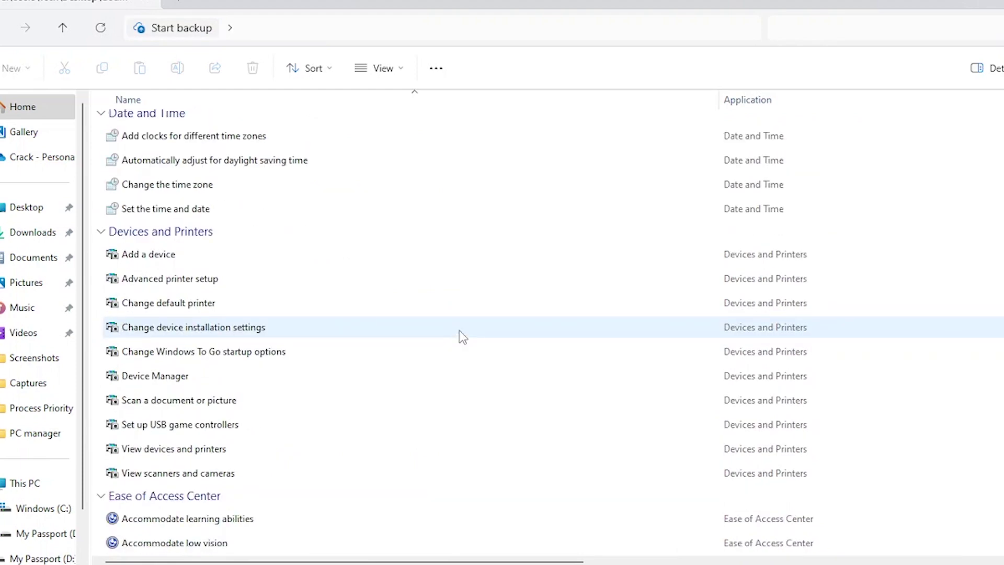
scroll(463, 336, down, 6)
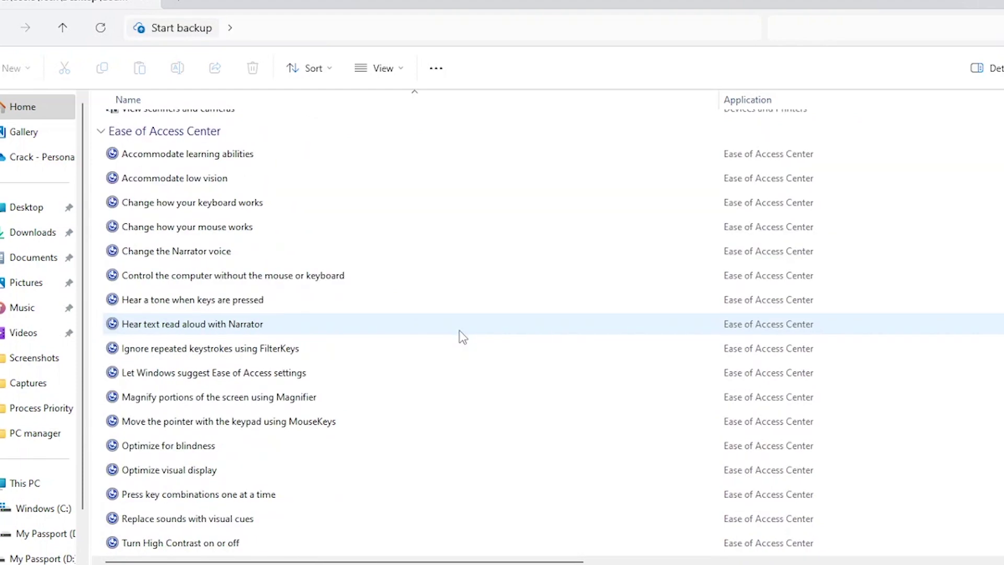
scroll(462, 336, down, 4)
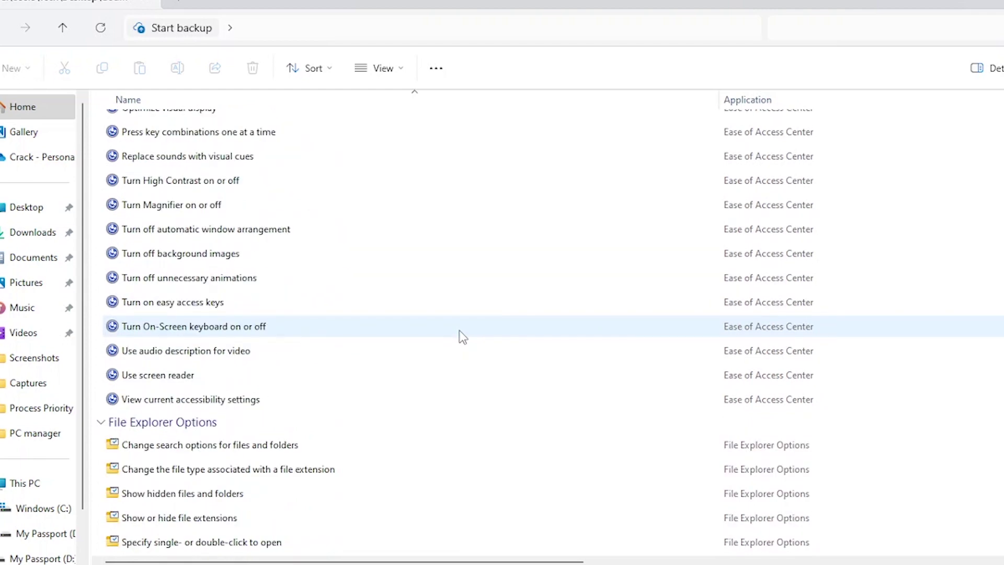
scroll(462, 337, down, 2)
scroll(463, 337, down, 3)
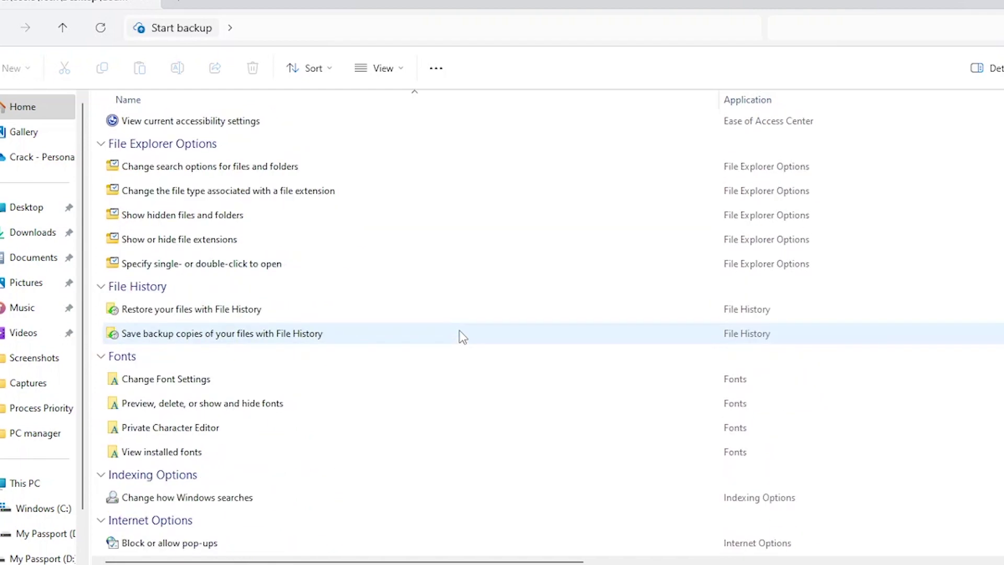
scroll(462, 336, down, 1)
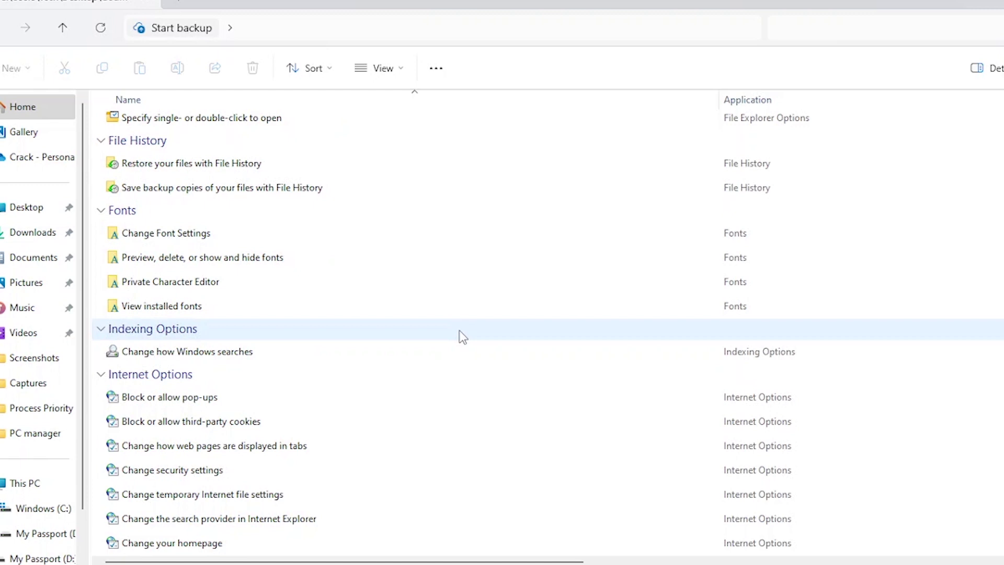
scroll(463, 337, down, 3)
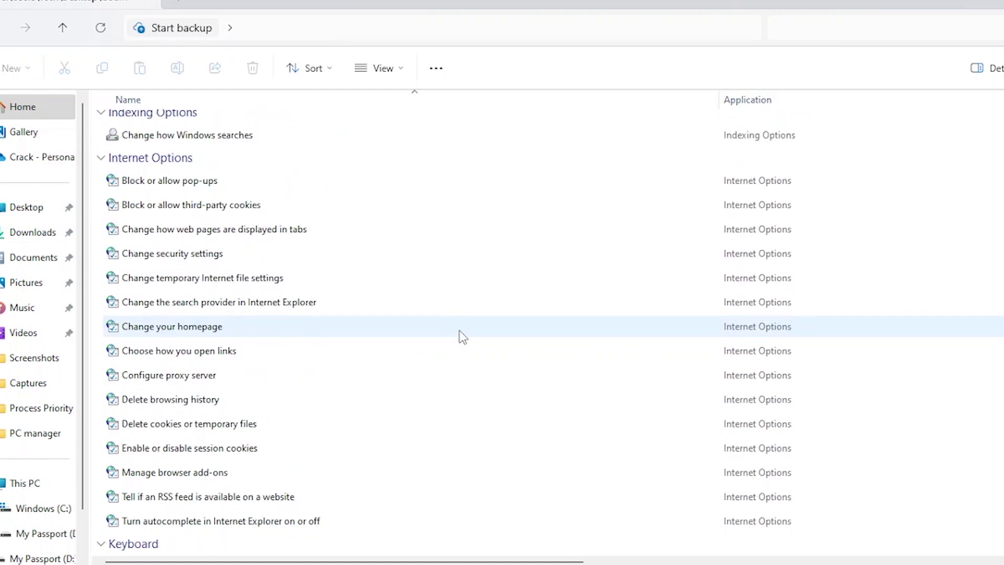
scroll(463, 336, down, 15)
Open Create an account's Manage Accounts page, close it, then select Make changes to accounts
click(177, 330)
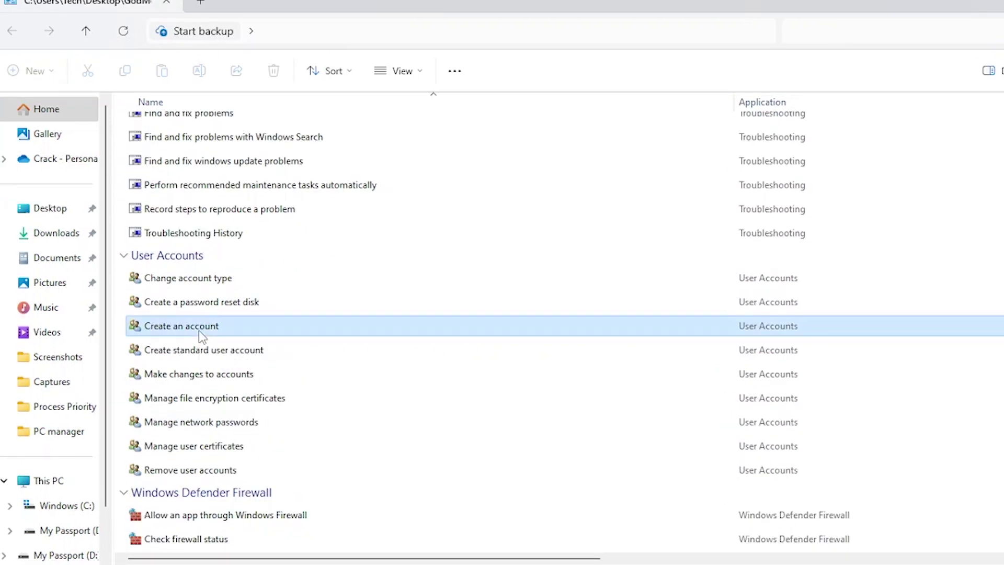
double_click(199, 331)
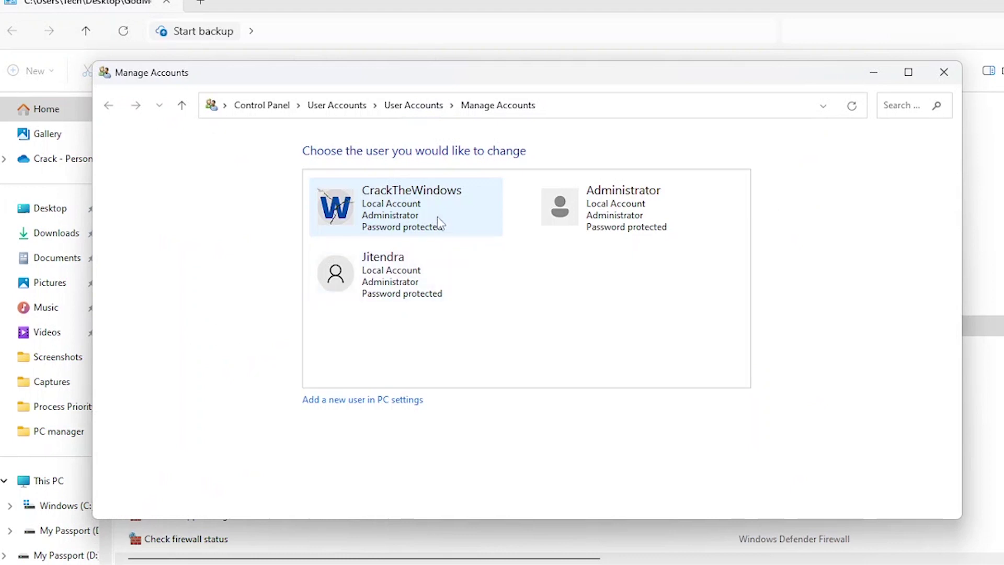
click(944, 72)
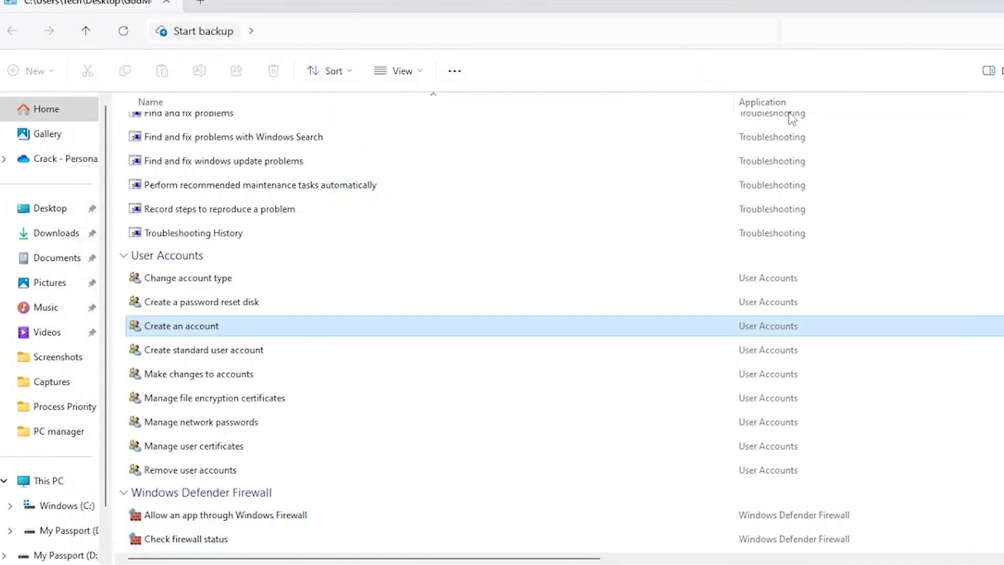
click(211, 376)
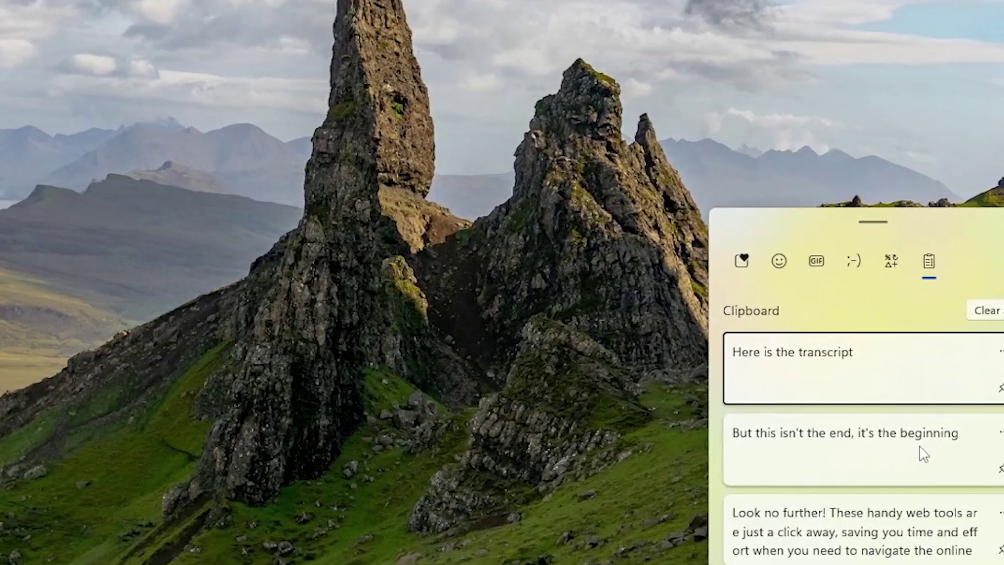
Scroll through the clipboard history entries, including the pcmanager.microsoft.com link and the GodMode name
scroll(946, 450, down, 3)
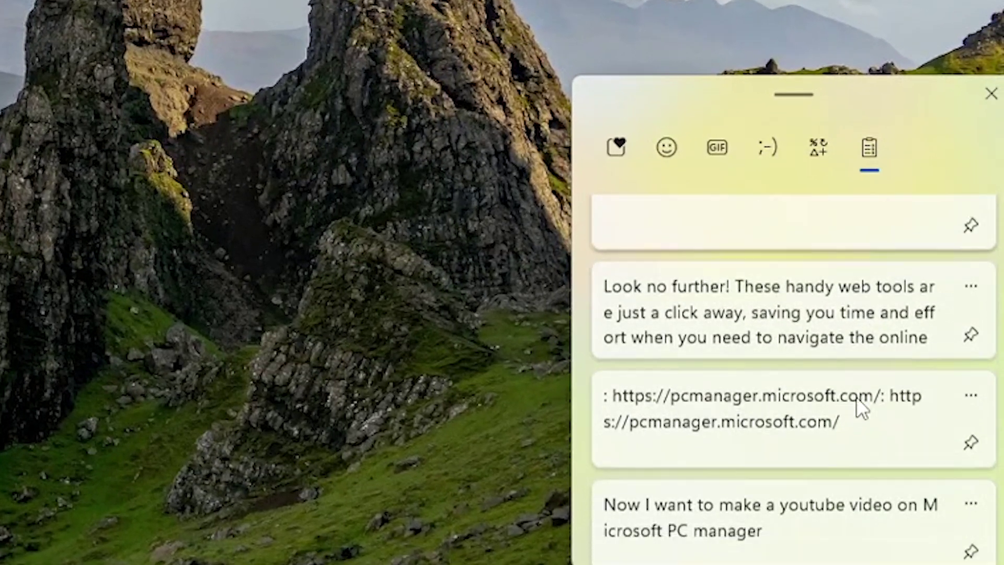
scroll(856, 399, down, 2)
scroll(856, 399, down, 3)
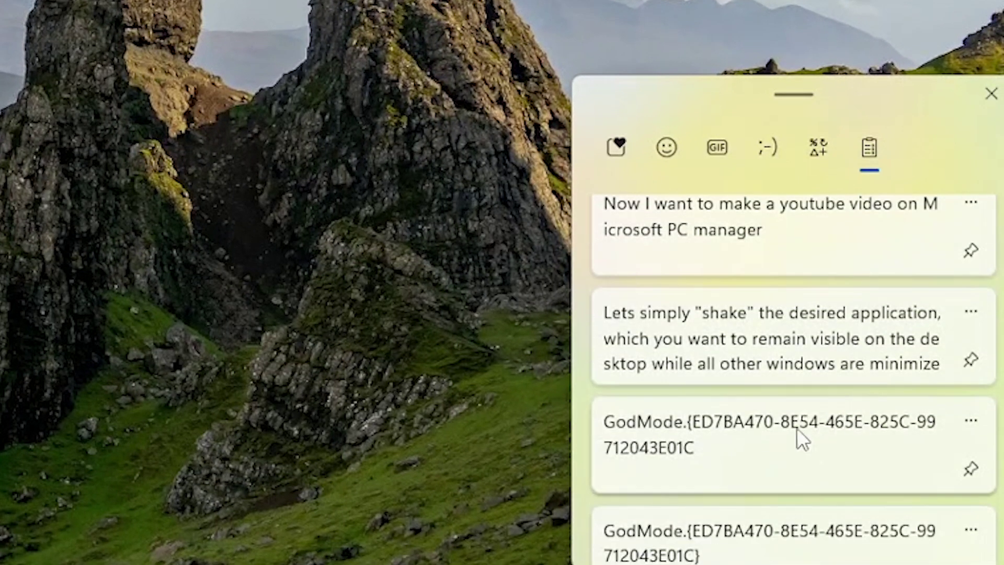
scroll(709, 249, up, 5)
scroll(859, 406, down, 1)
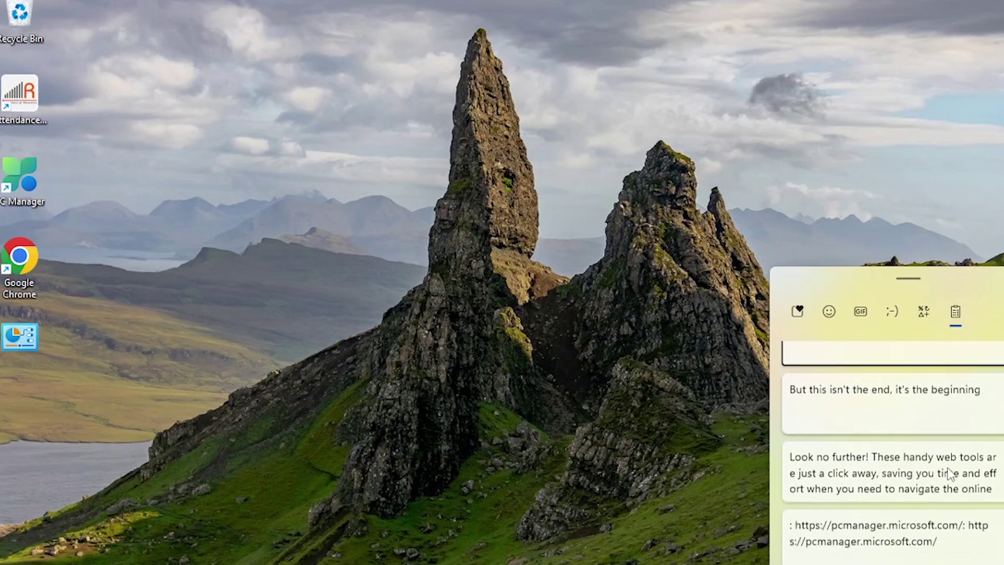
scroll(948, 474, down, 2)
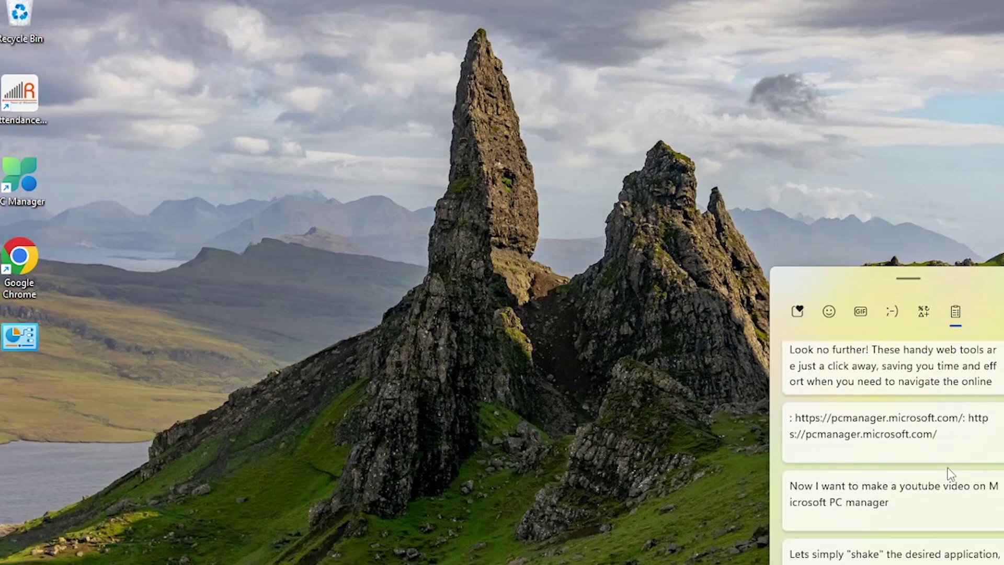
scroll(948, 473, down, 2)
scroll(947, 473, up, 5)
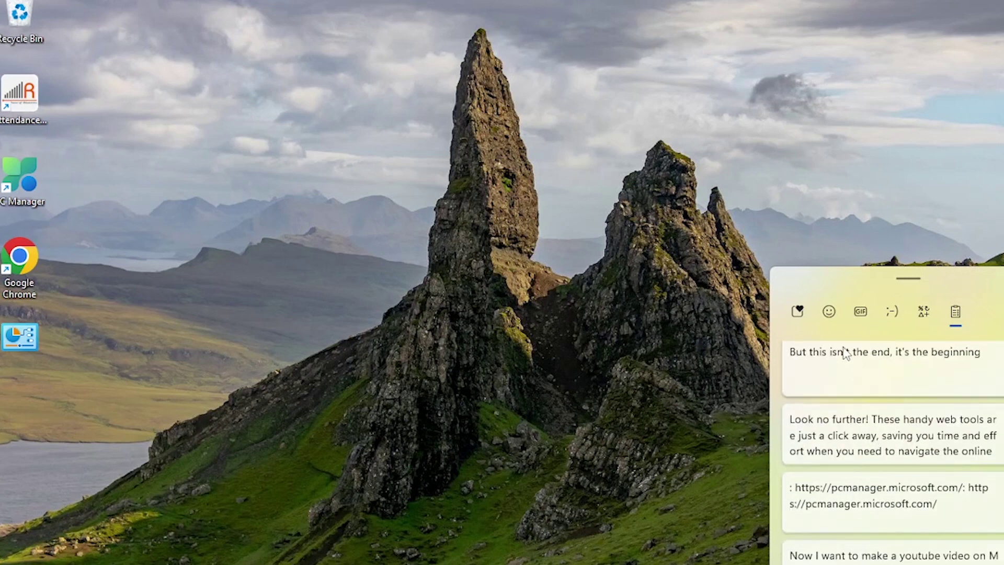
click(798, 314)
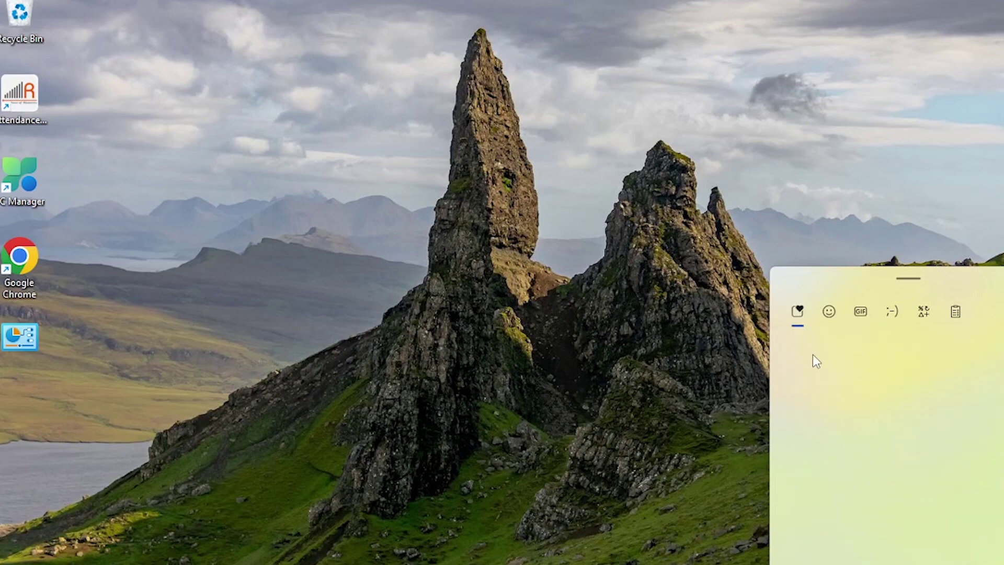
click(829, 312)
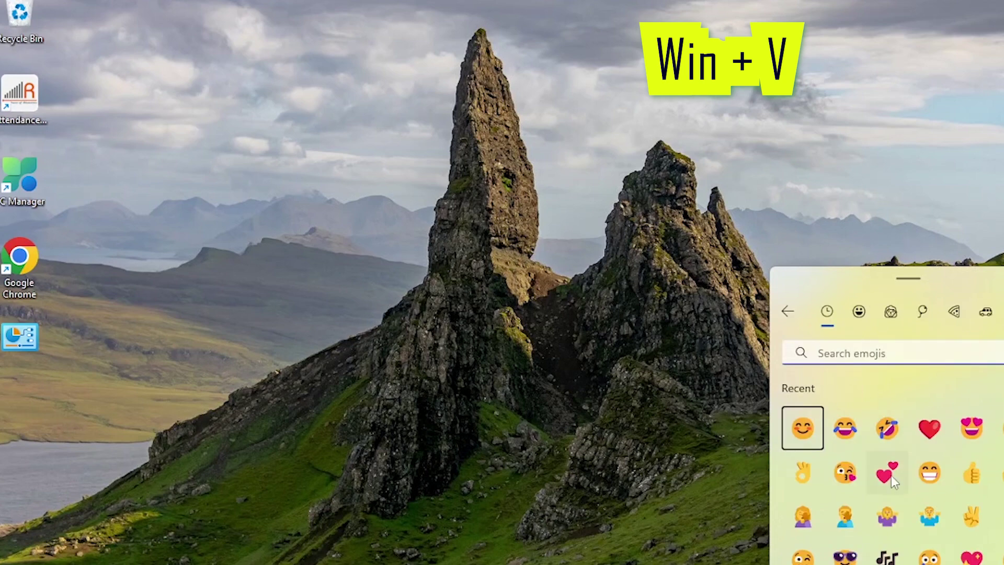
scroll(891, 473, down, 1)
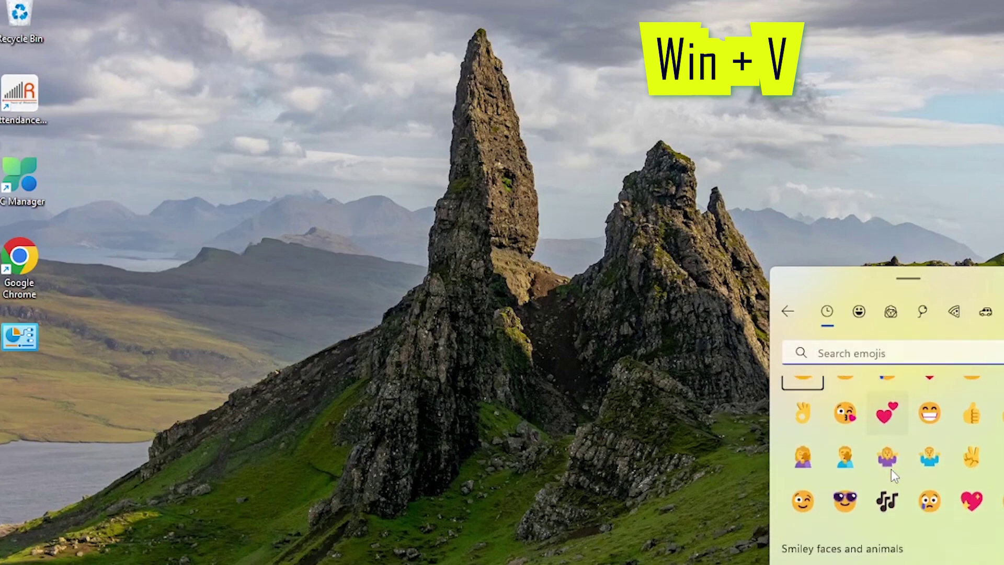
scroll(891, 469, down, 1)
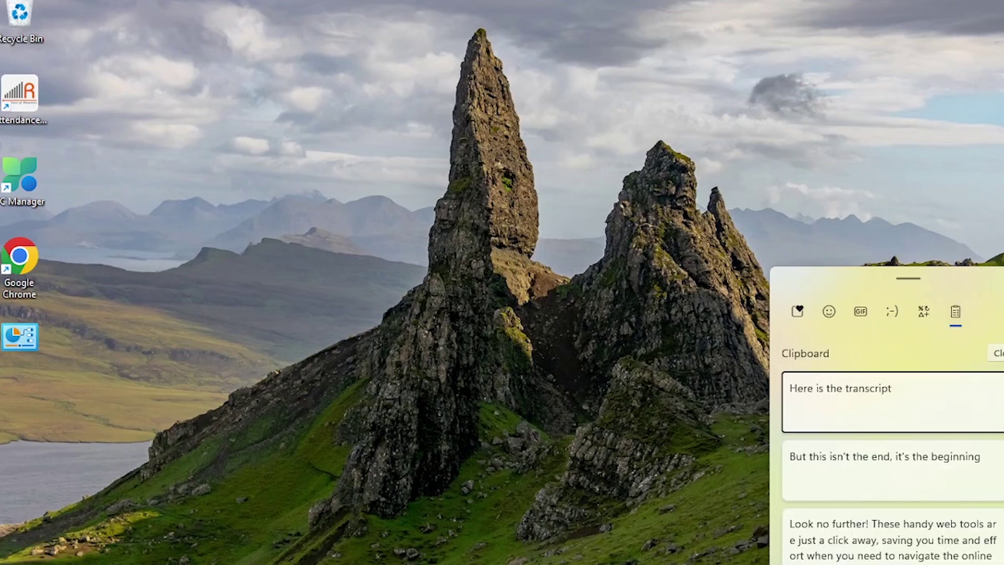
scroll(990, 464, down, 2)
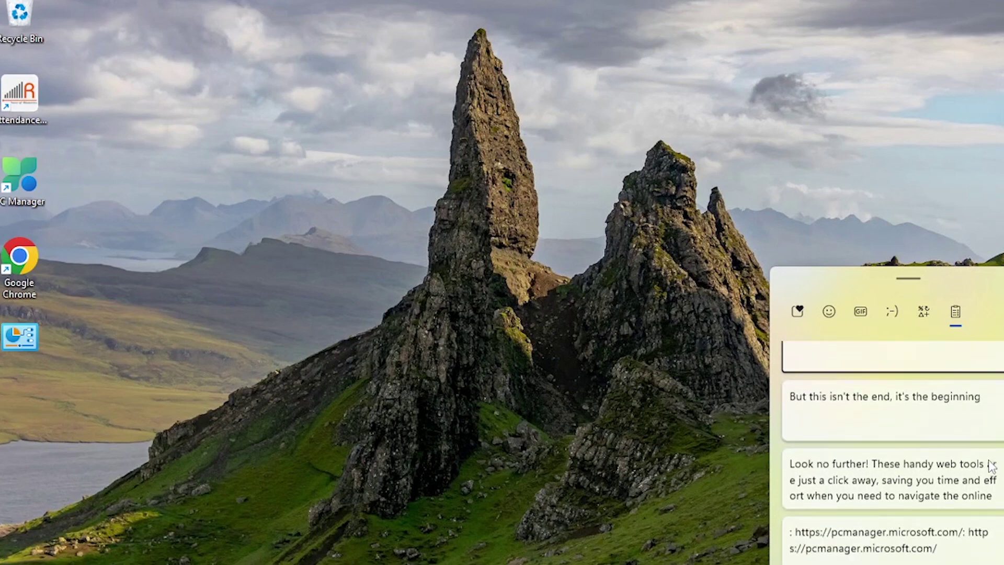
scroll(991, 464, up, 2)
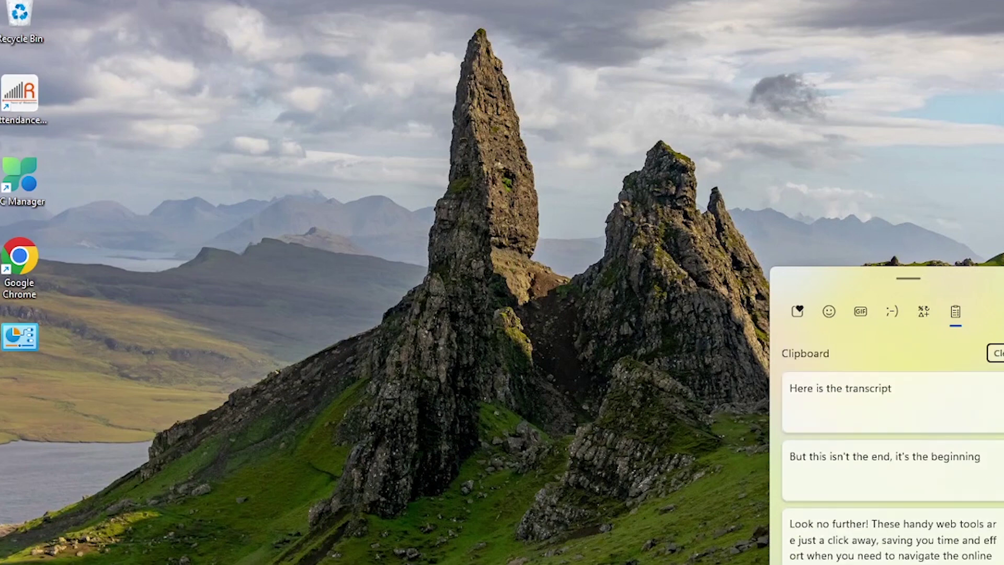
key(super+period)
click(922, 311)
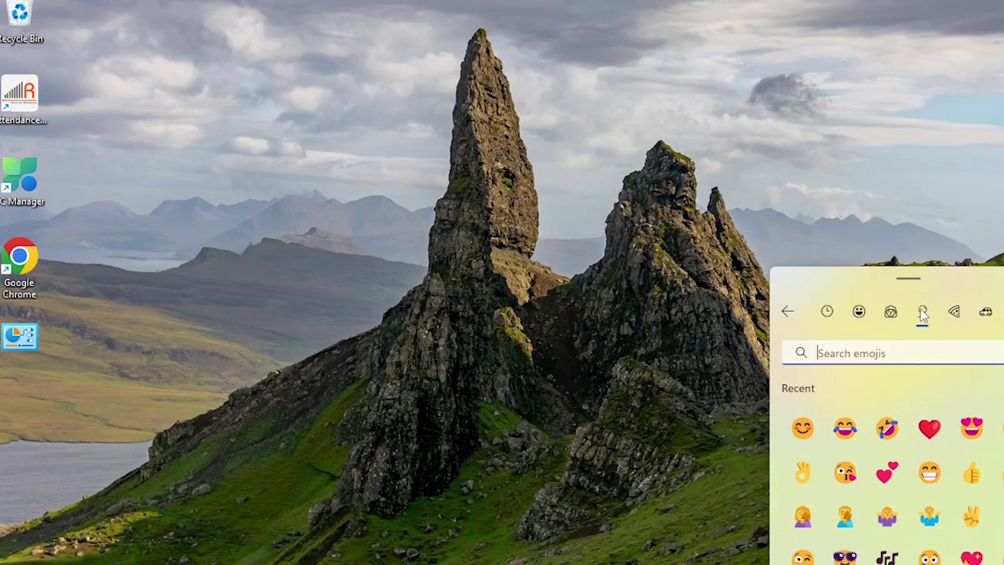
scroll(893, 438, down, 1)
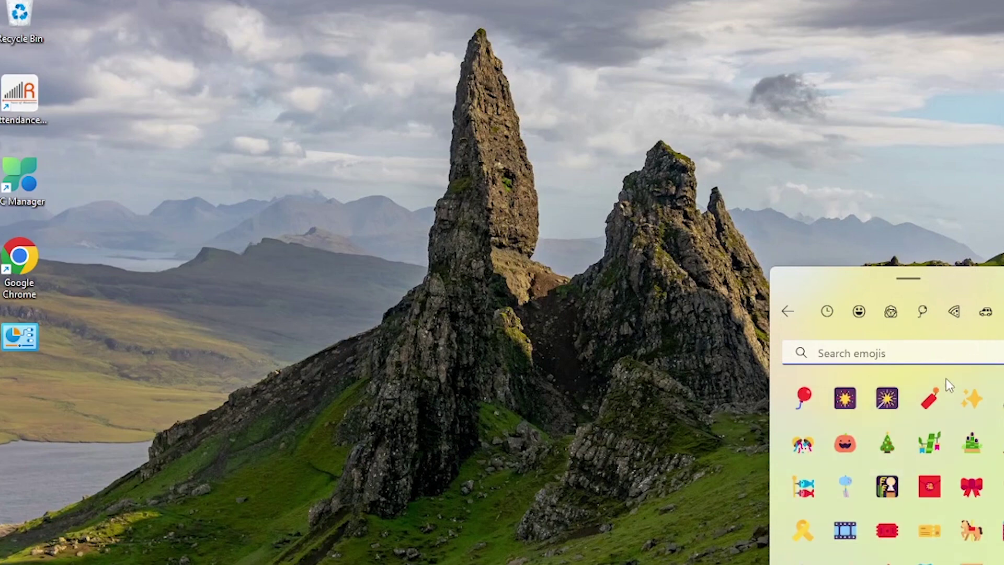
scroll(905, 412, down, 10)
click(788, 313)
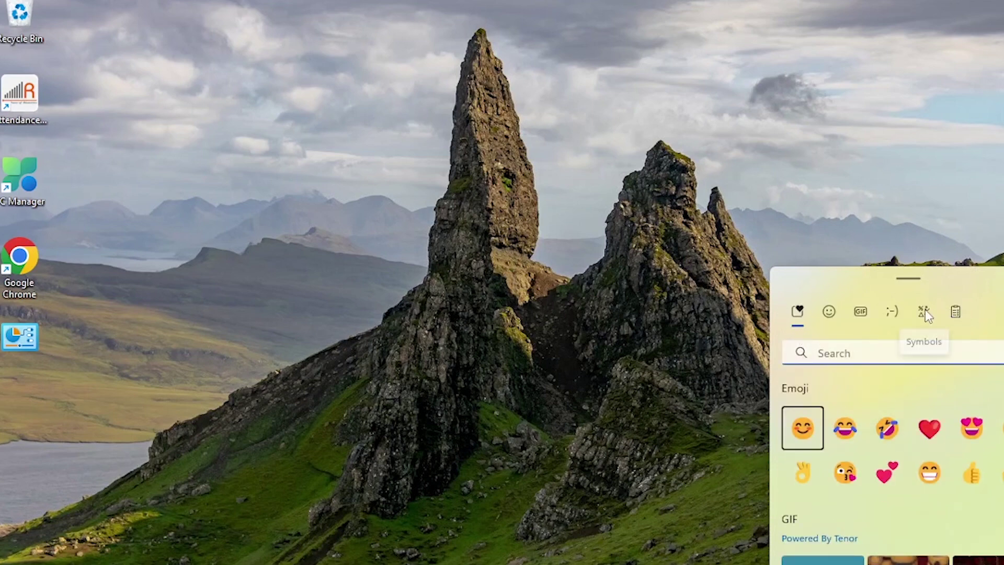
Use Clear all in the Win+V clipboard panel to empty the history, then close the panel
click(956, 312)
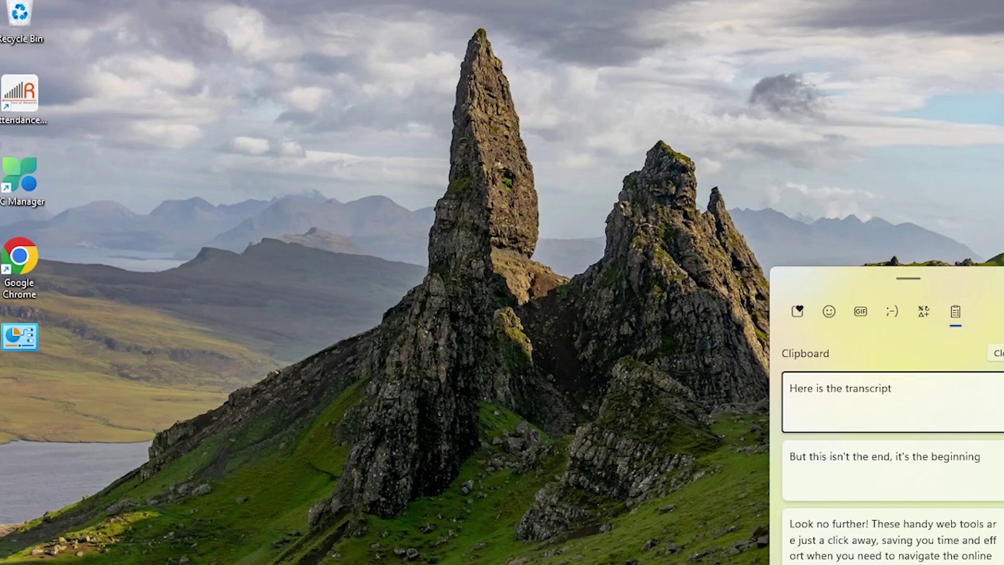
scroll(988, 464, down, 1)
scroll(988, 464, up, 1)
key(shift+Tab)
key(Return)
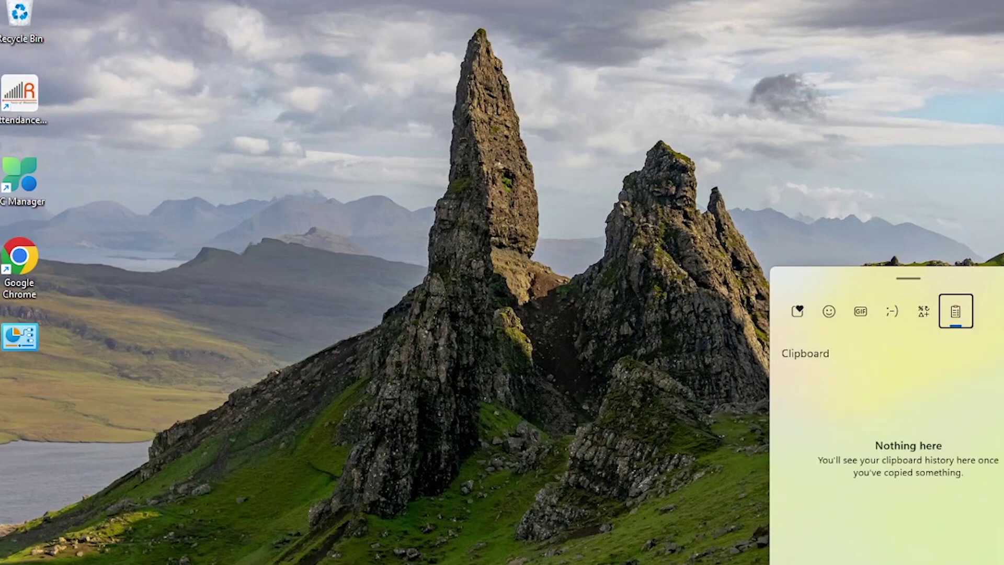
key(Escape)
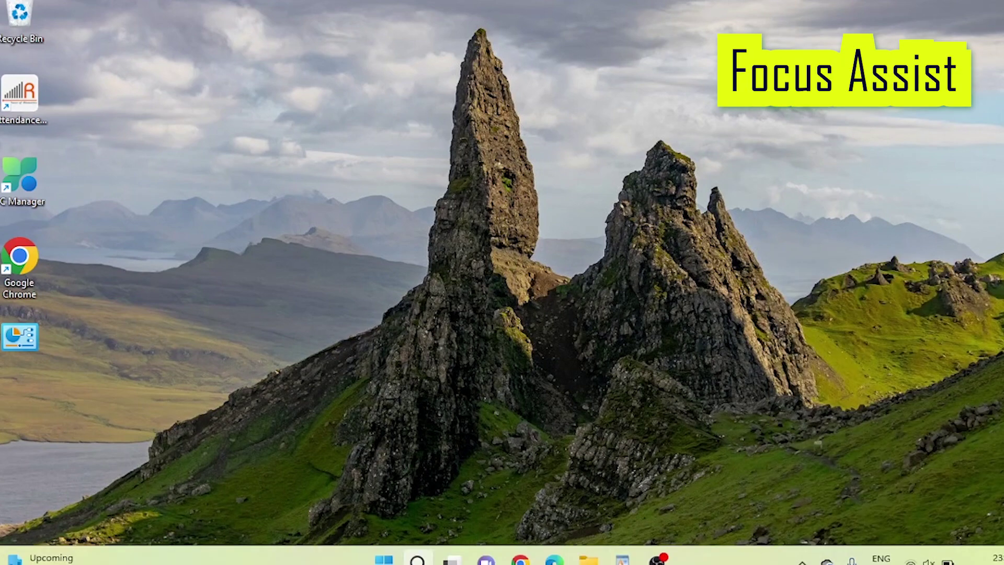
Launch Settings via search for 'setting' and browse the System page's Display, Sound, Notifications and Focus entries
key(super+s)
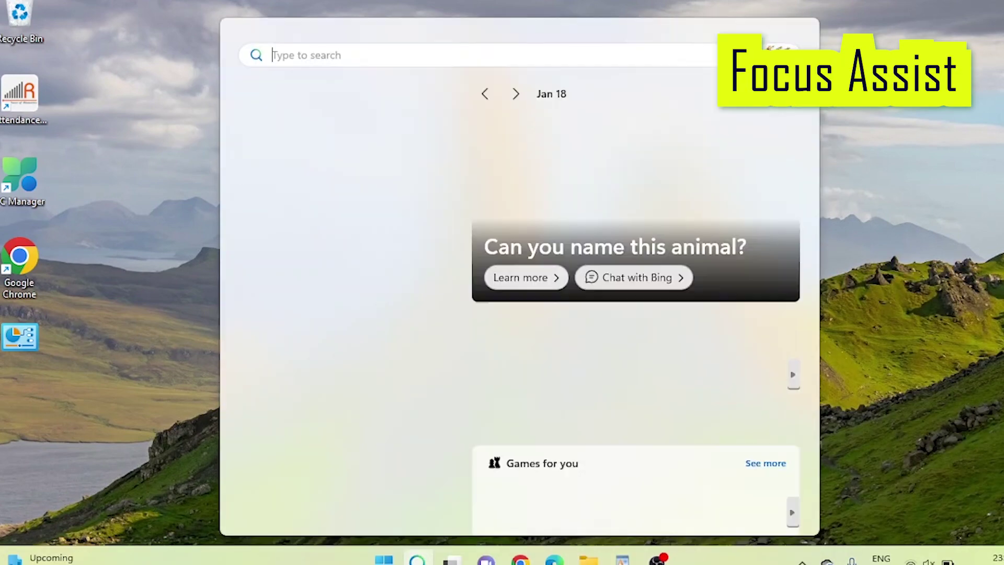
text(setting)
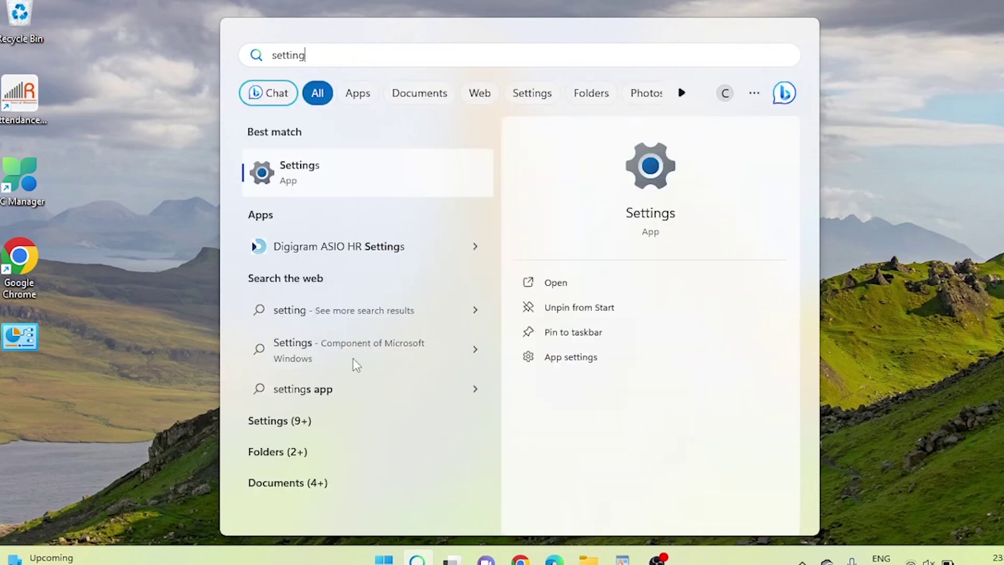
click(355, 188)
click(82, 75)
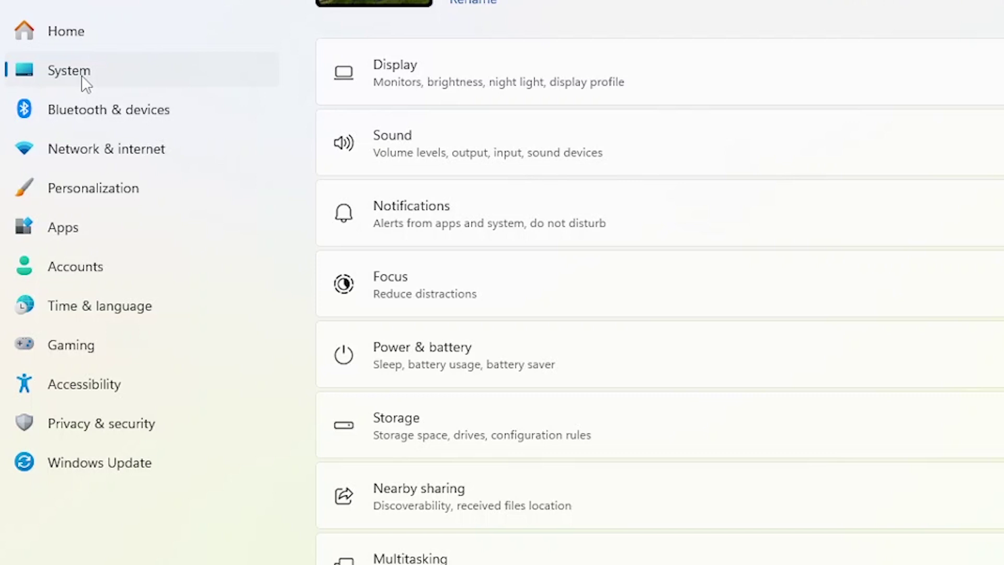
scroll(648, 340, down, 5)
scroll(650, 344, down, 3)
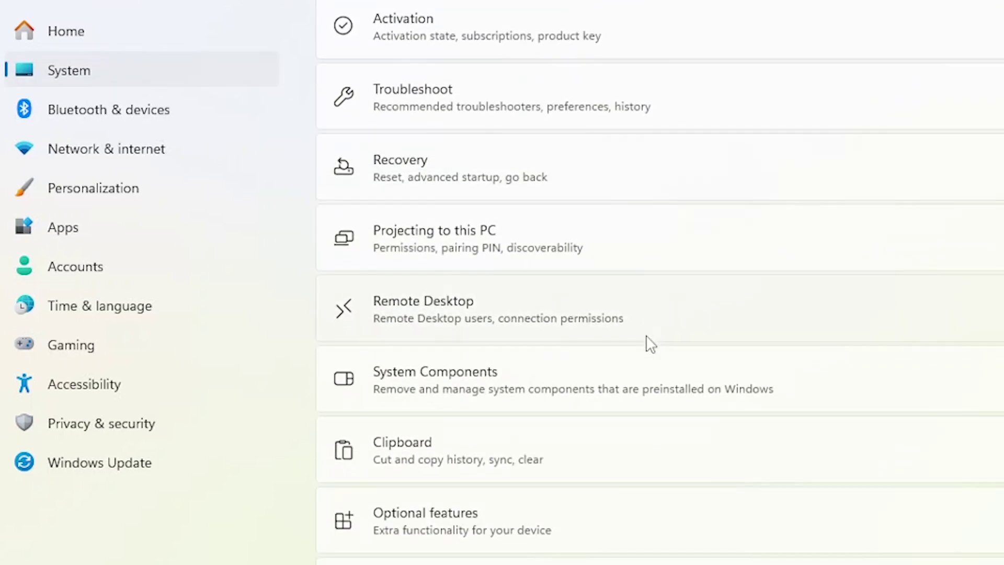
scroll(650, 344, down, 2)
scroll(650, 344, up, 6)
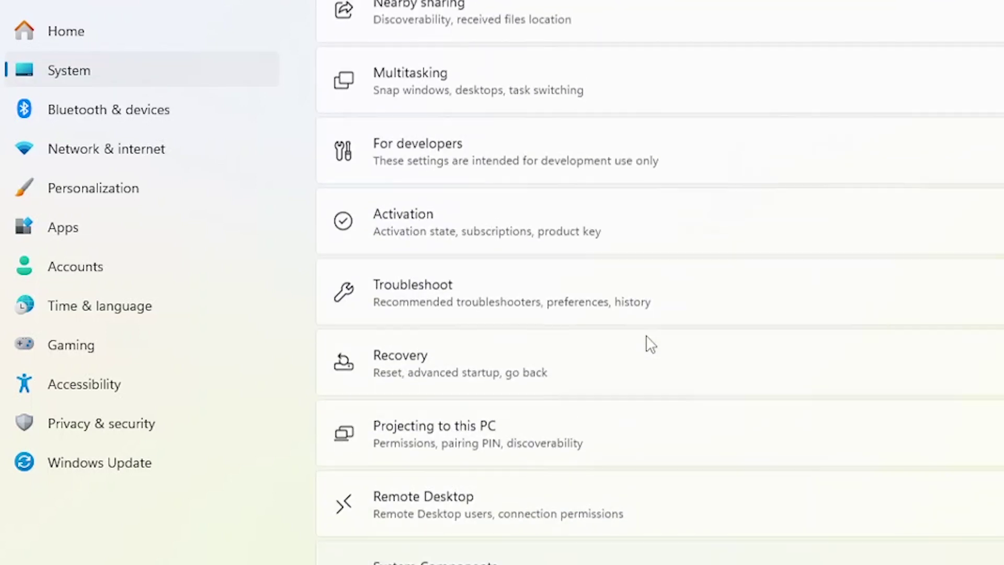
scroll(646, 336, up, 5)
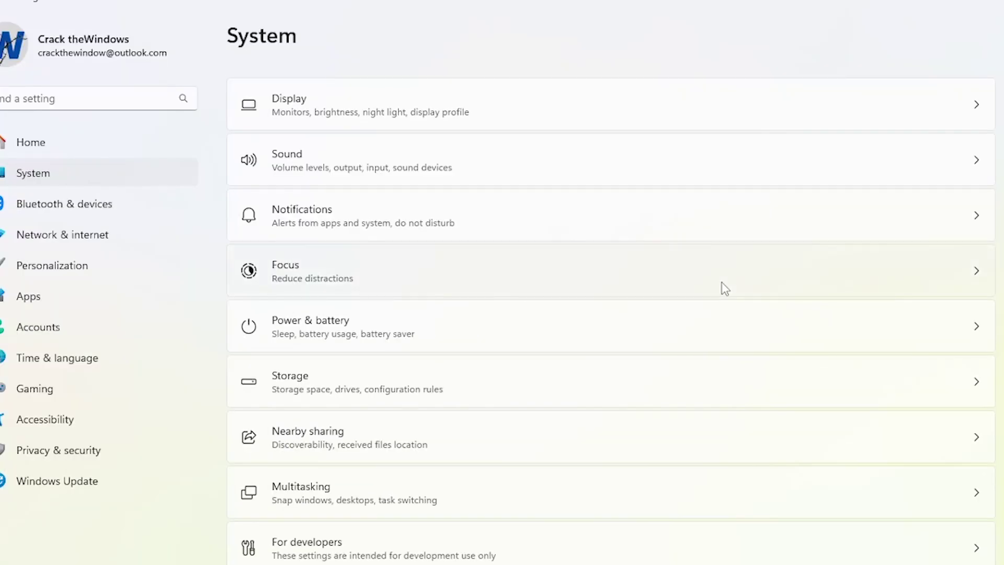
On the Focus page, shorten the session duration and start a focus session
click(724, 288)
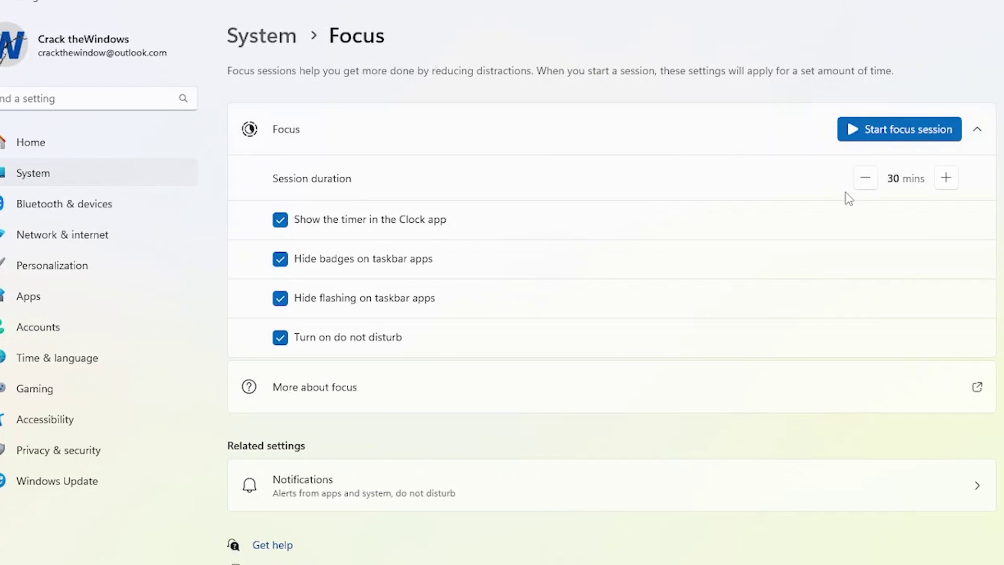
click(865, 181)
click(852, 128)
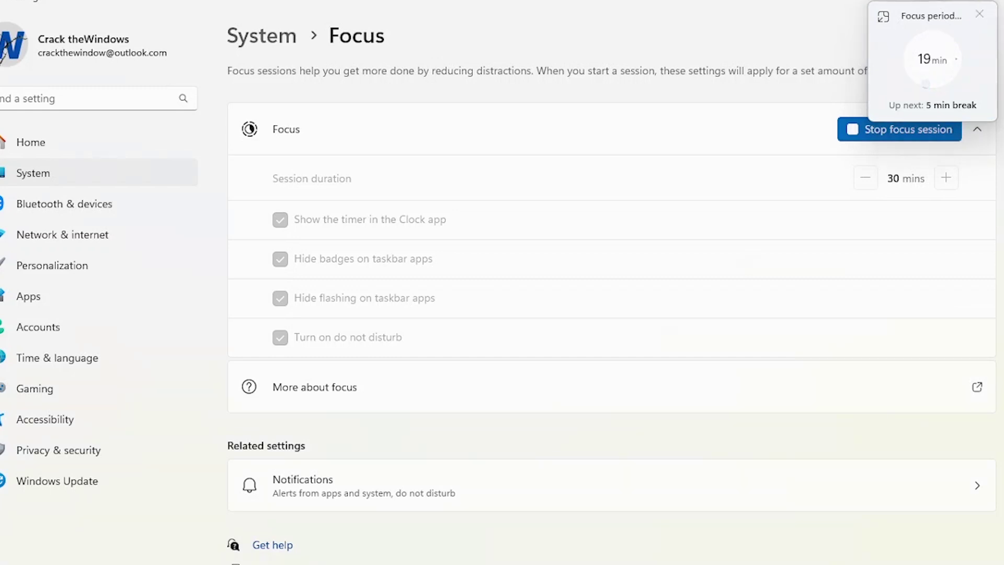
On the desktop, toggle the focus timer's time remaining off and back on, showing 19 min
key(super+d)
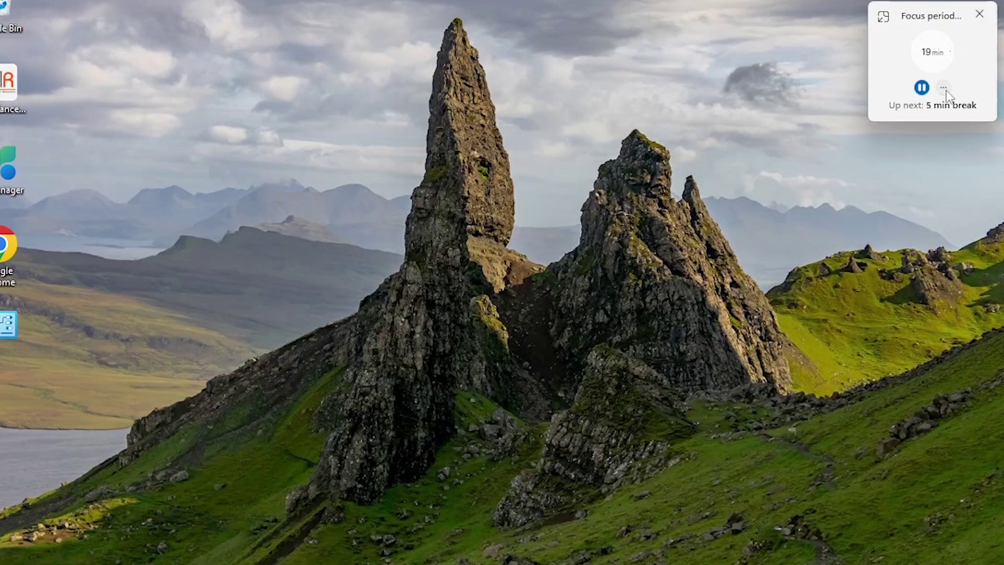
click(943, 87)
click(953, 63)
click(943, 88)
click(952, 63)
mouse_move(916, 557)
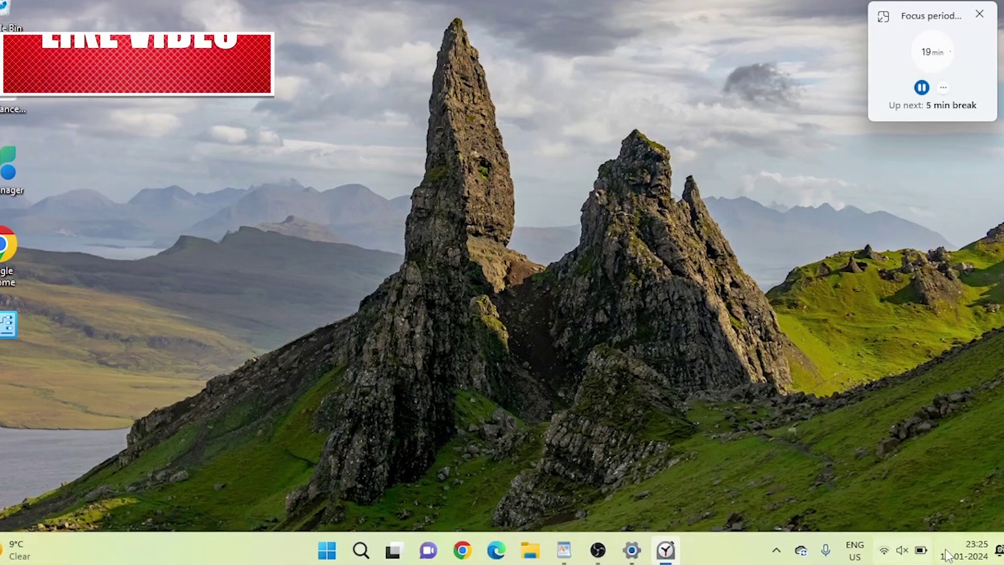
Open Clock's Focus sessions view and review the 1-hour daily goal, leaving it unchanged
click(777, 552)
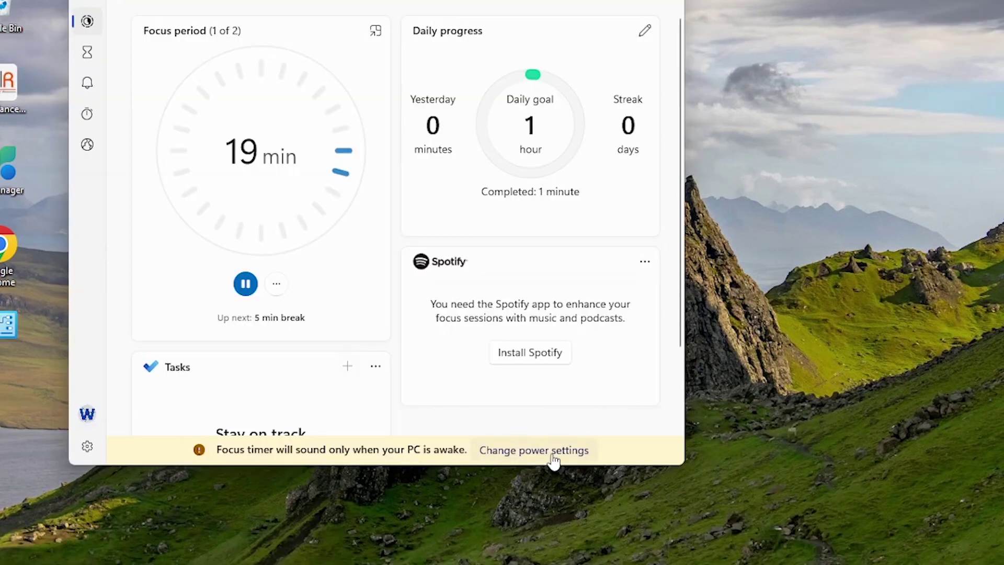
scroll(276, 296, down, 3)
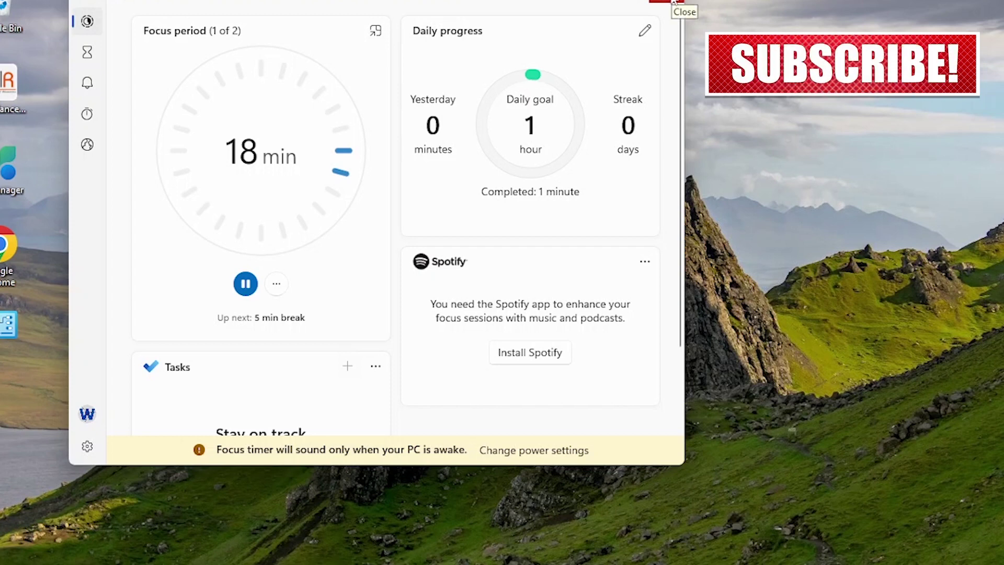
click(647, 30)
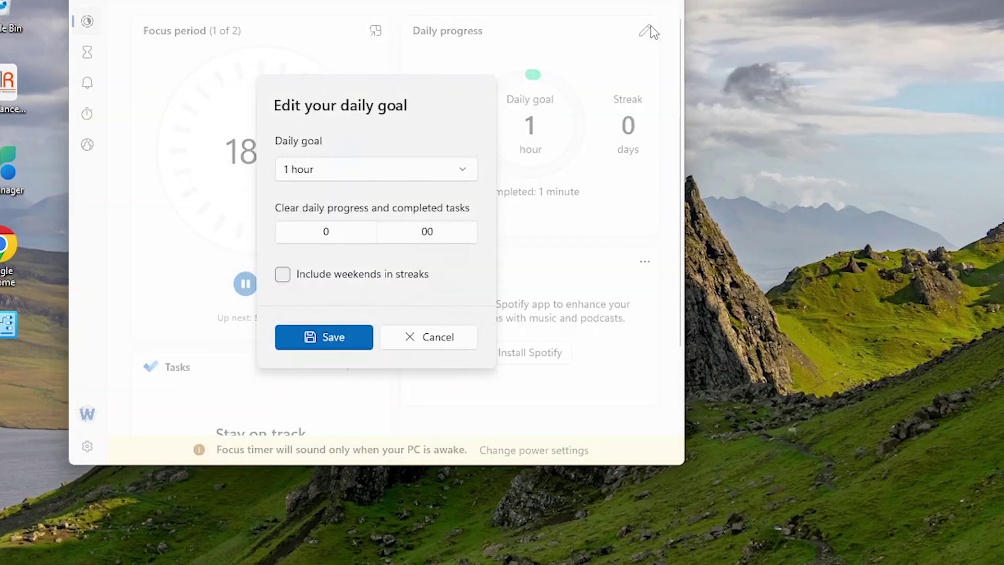
click(440, 345)
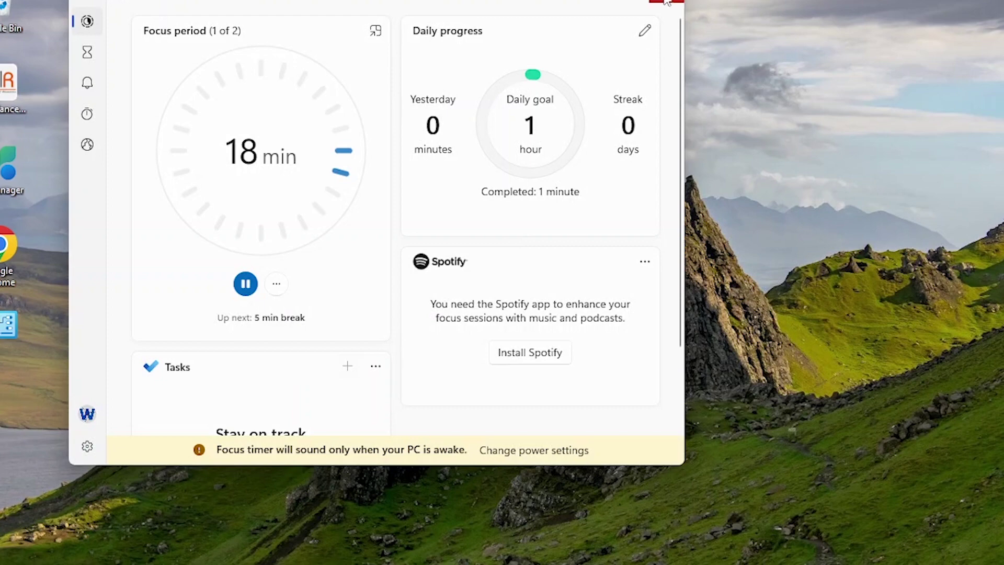